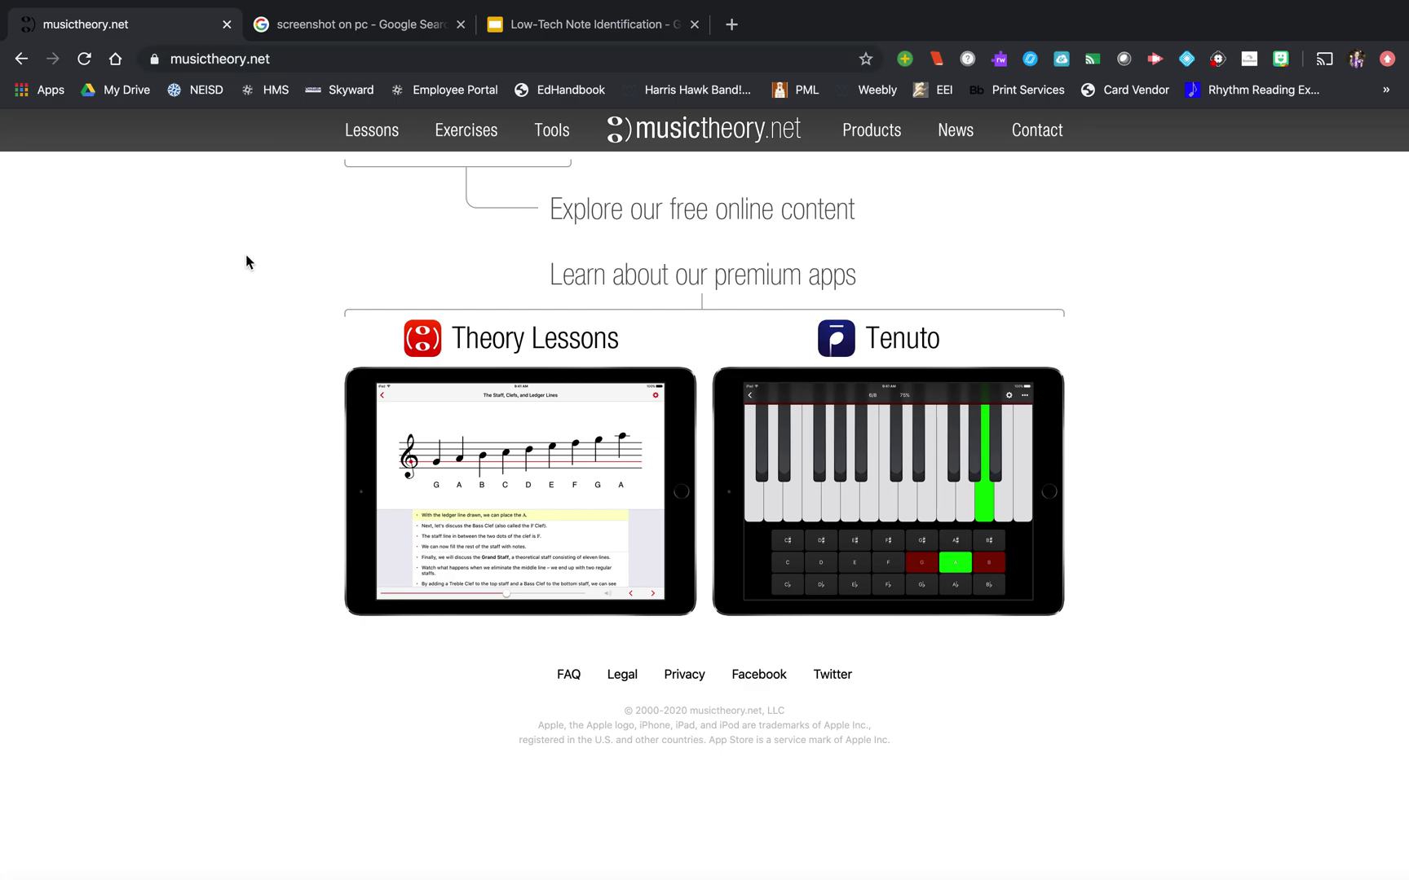
- Open the Exercise Customizer from the Exercises page's For Teachers section
click(466, 134)
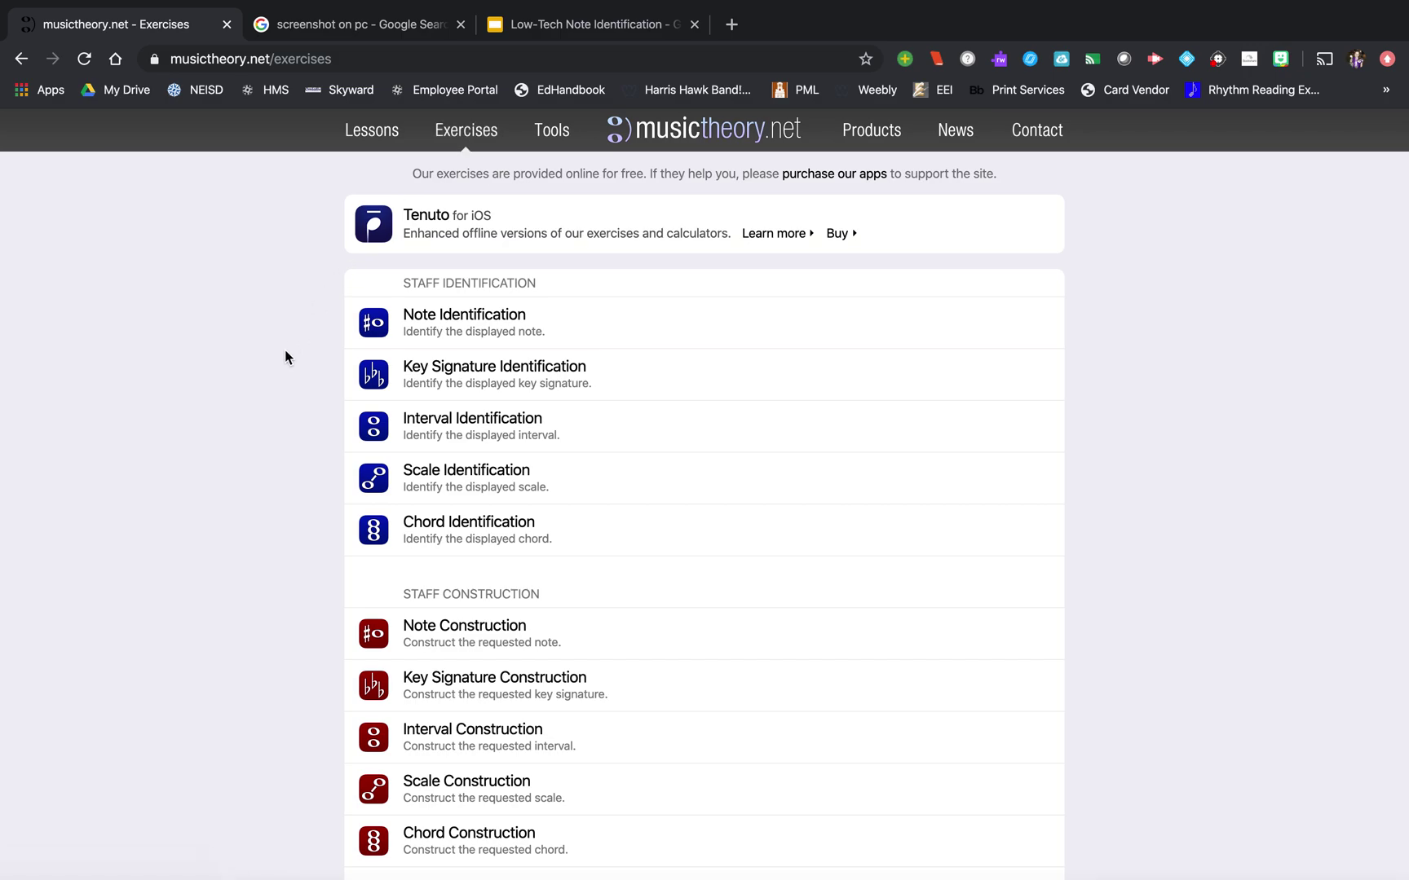
scroll(285, 350, down, 5)
scroll(285, 349, down, 8)
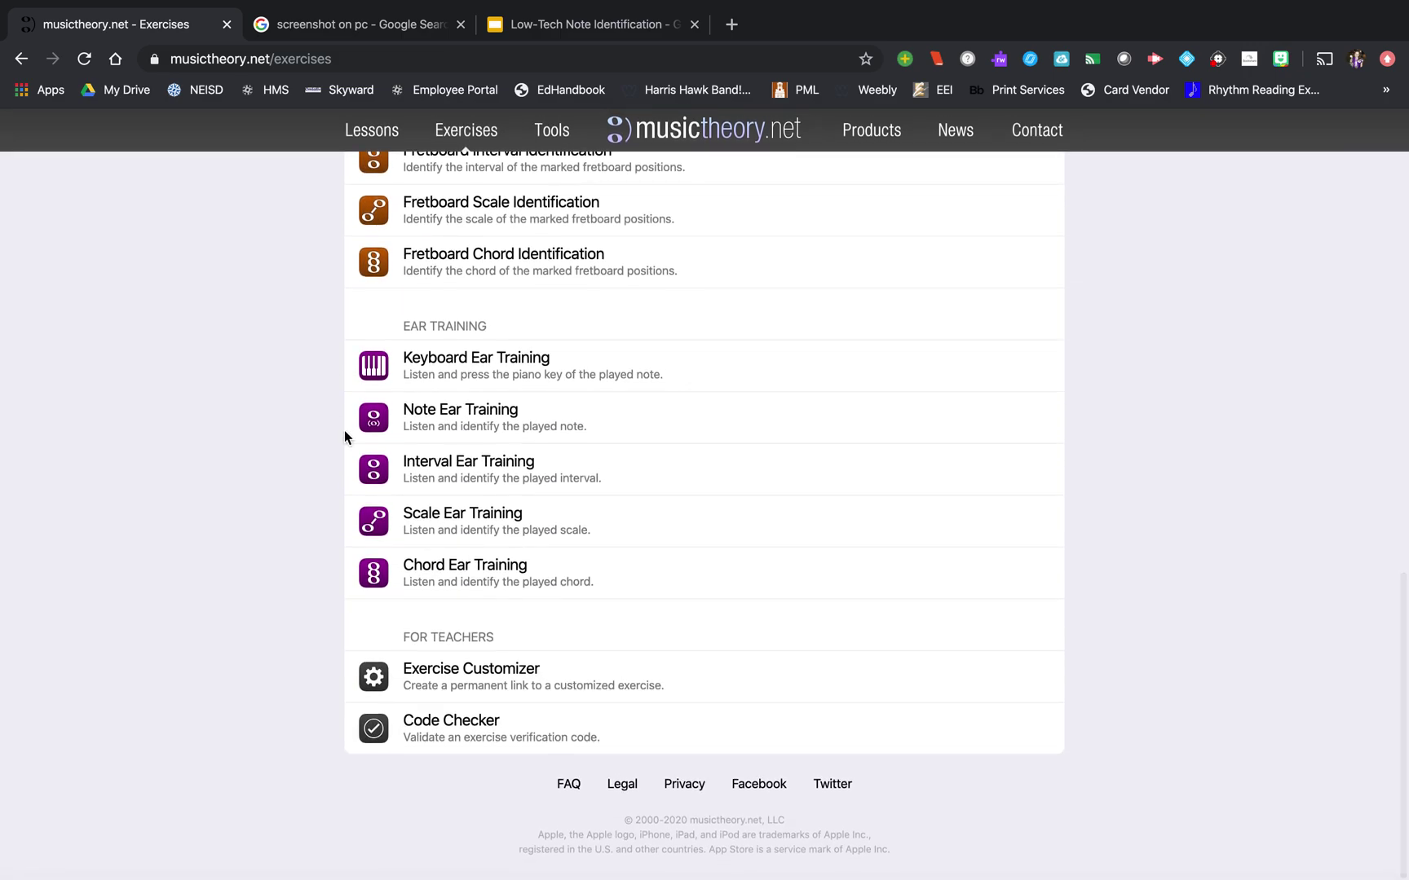
click(458, 669)
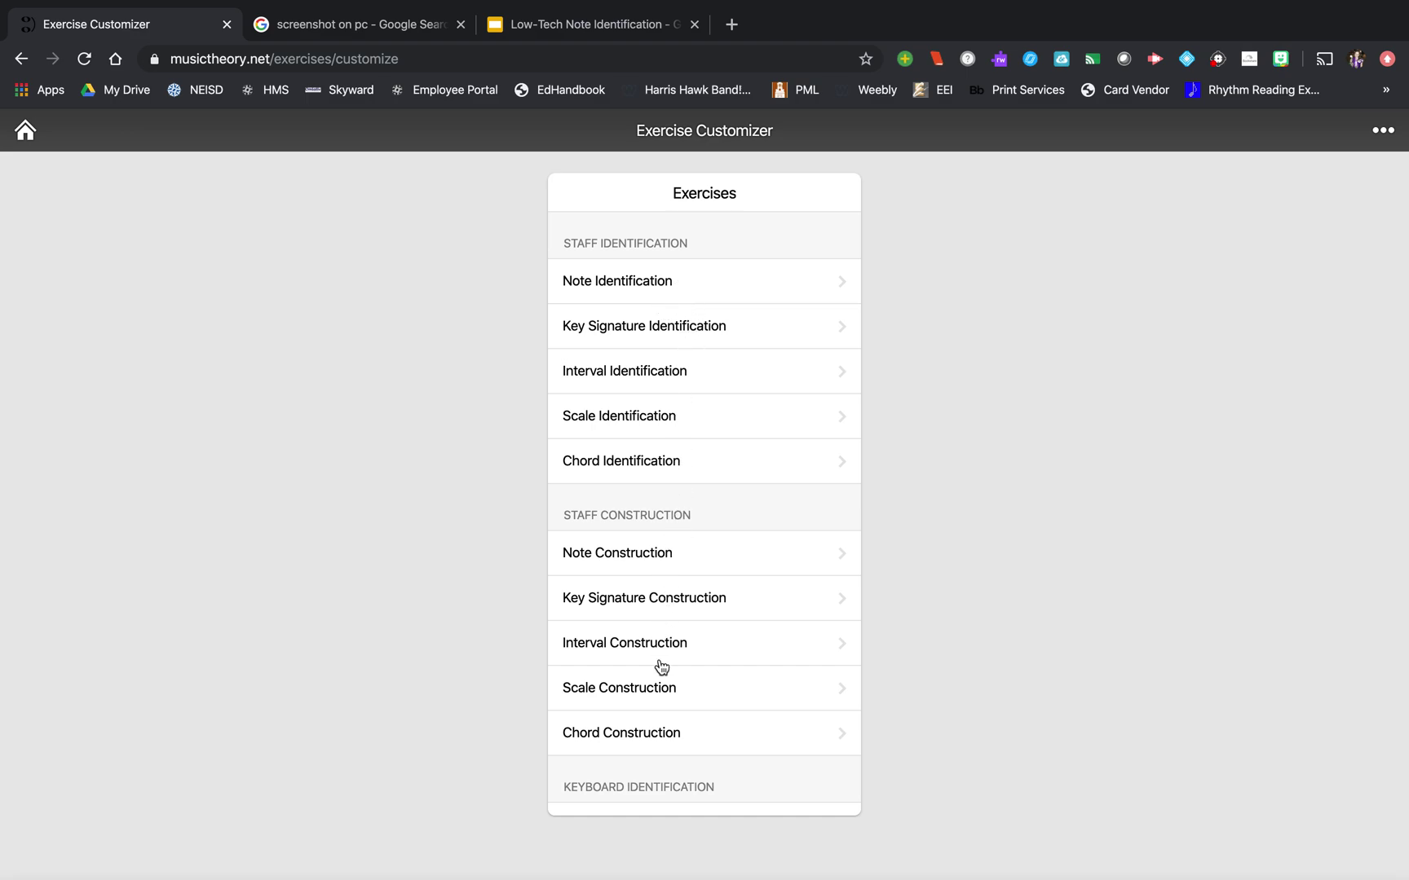
- Open the Note Identification settings and confirm the exercise uses Treble Clef only
click(715, 284)
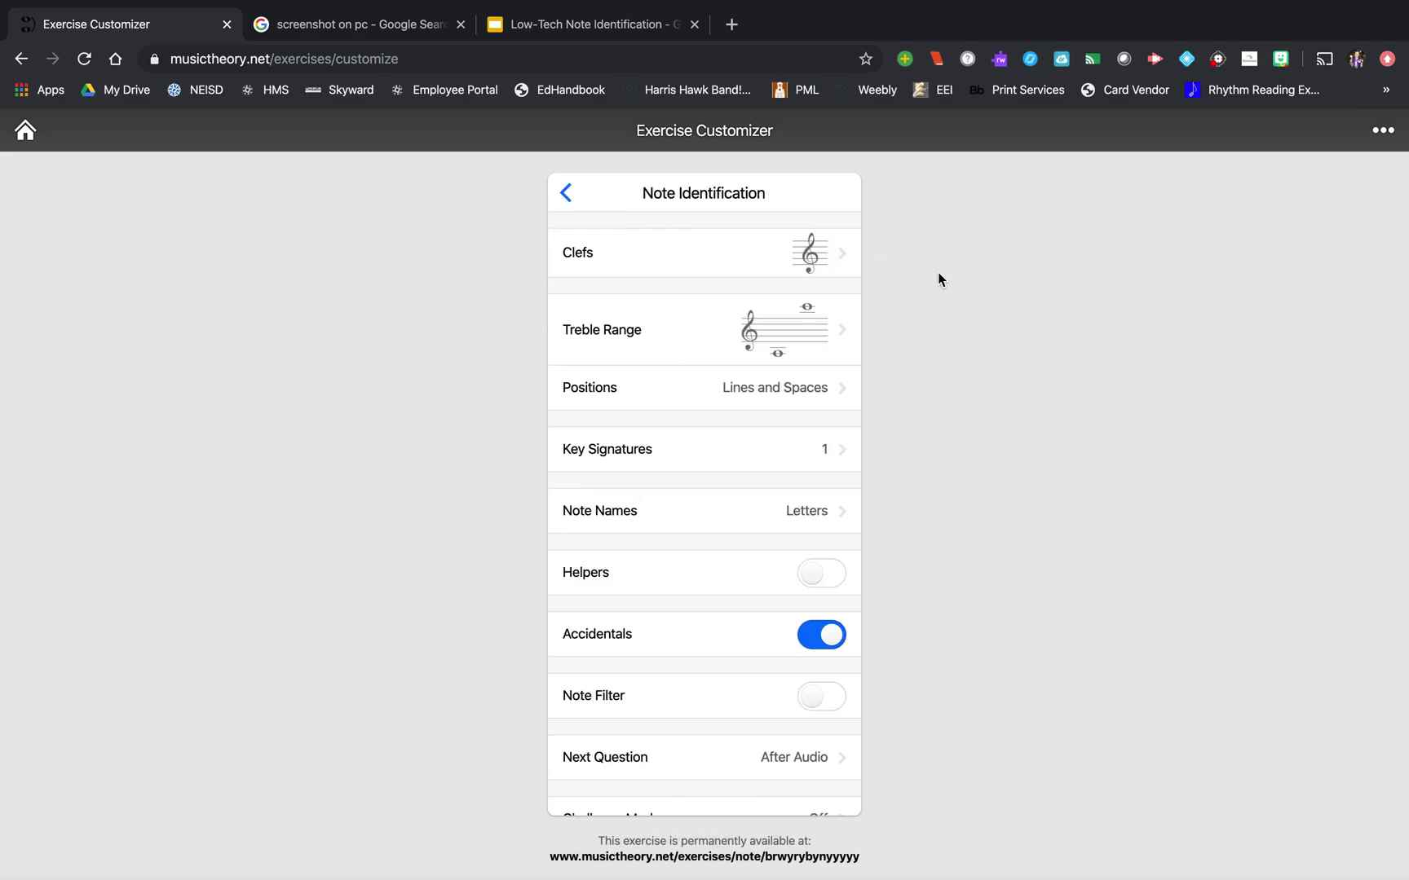
click(810, 257)
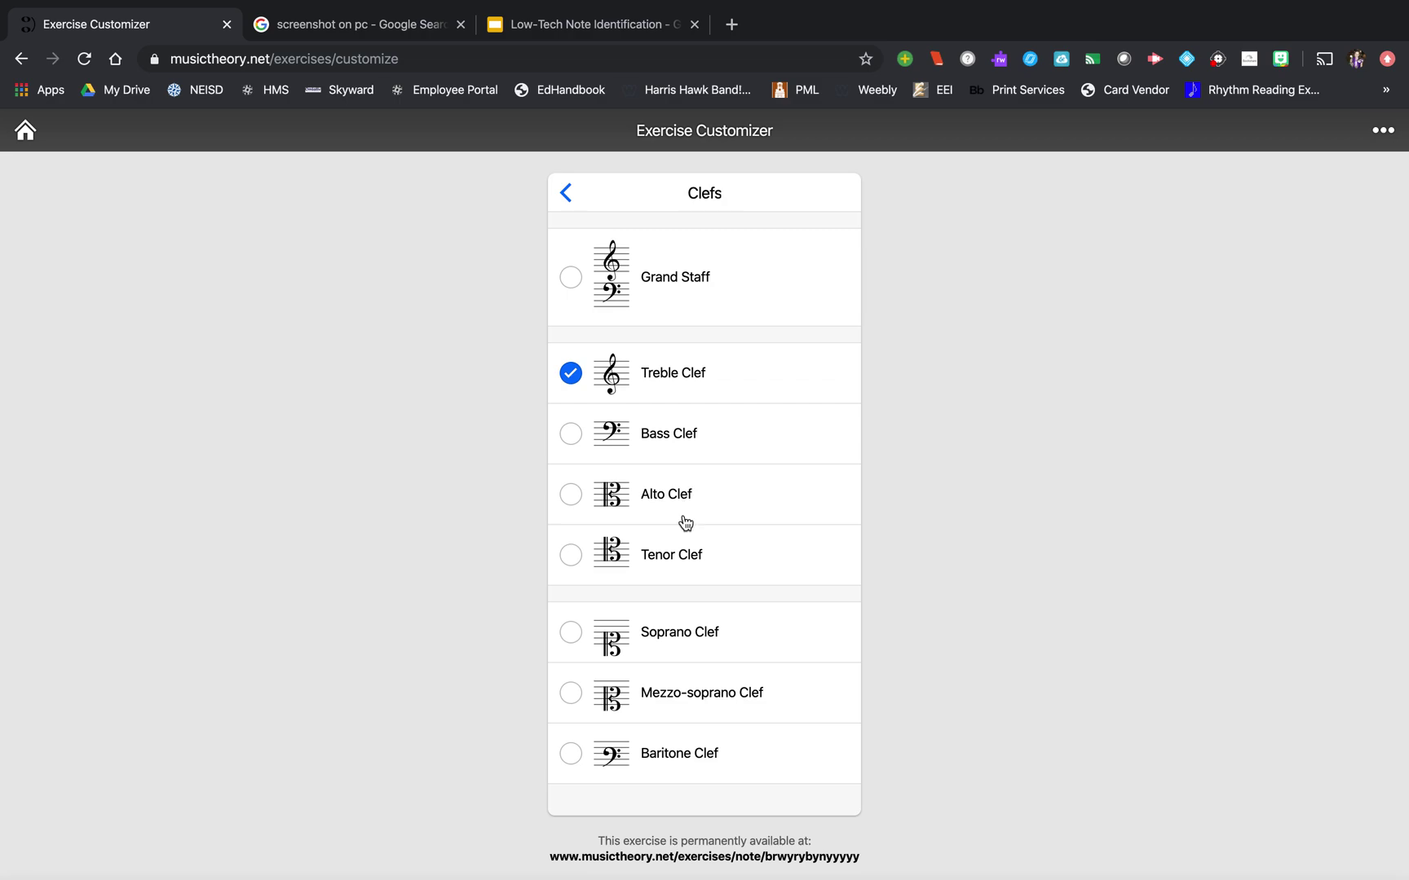
click(566, 193)
- Narrow the treble range to run from C4 up to the G above the staff
click(626, 326)
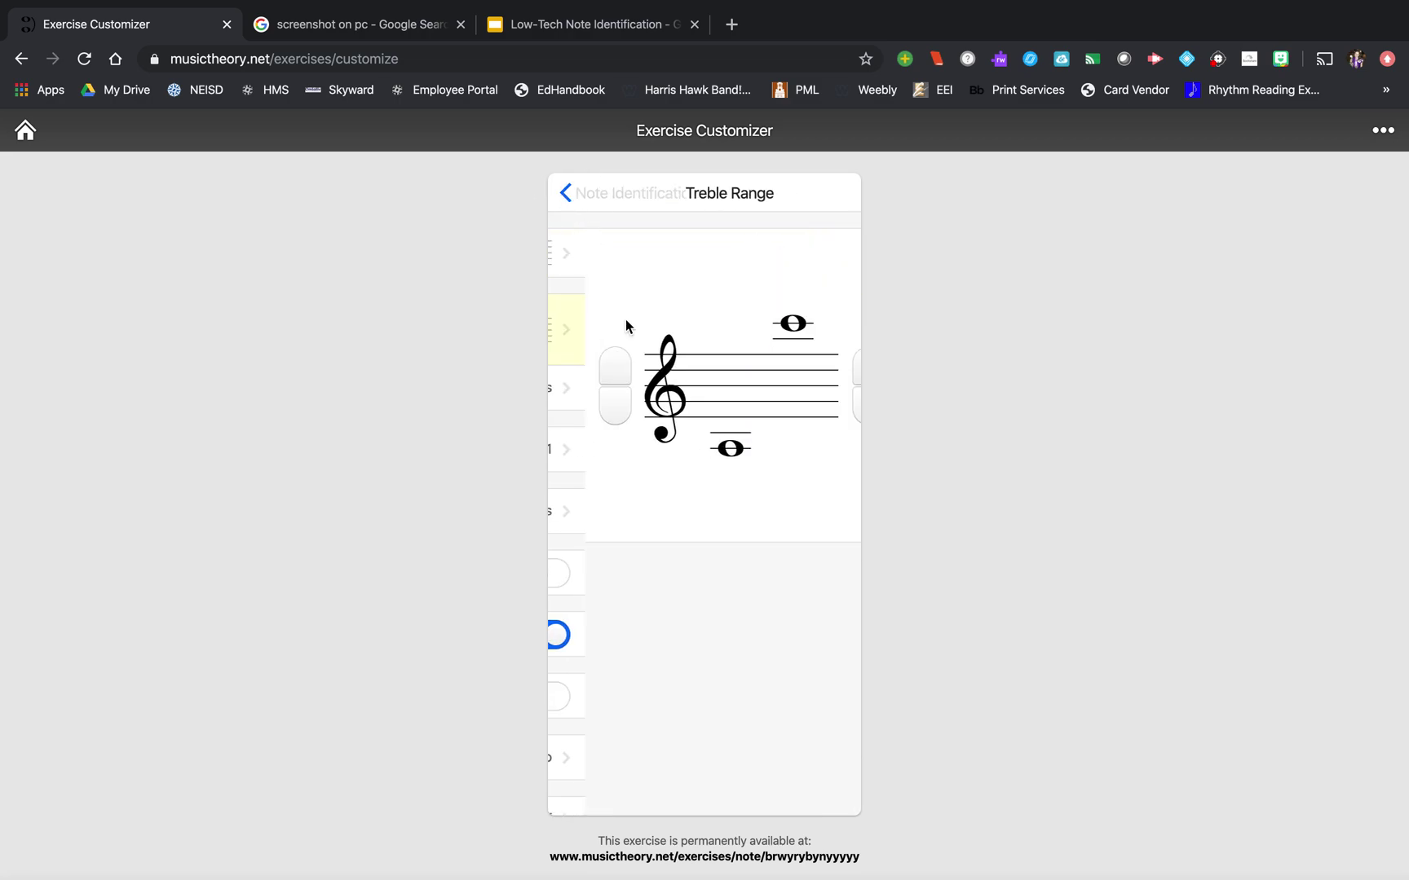
click(579, 367)
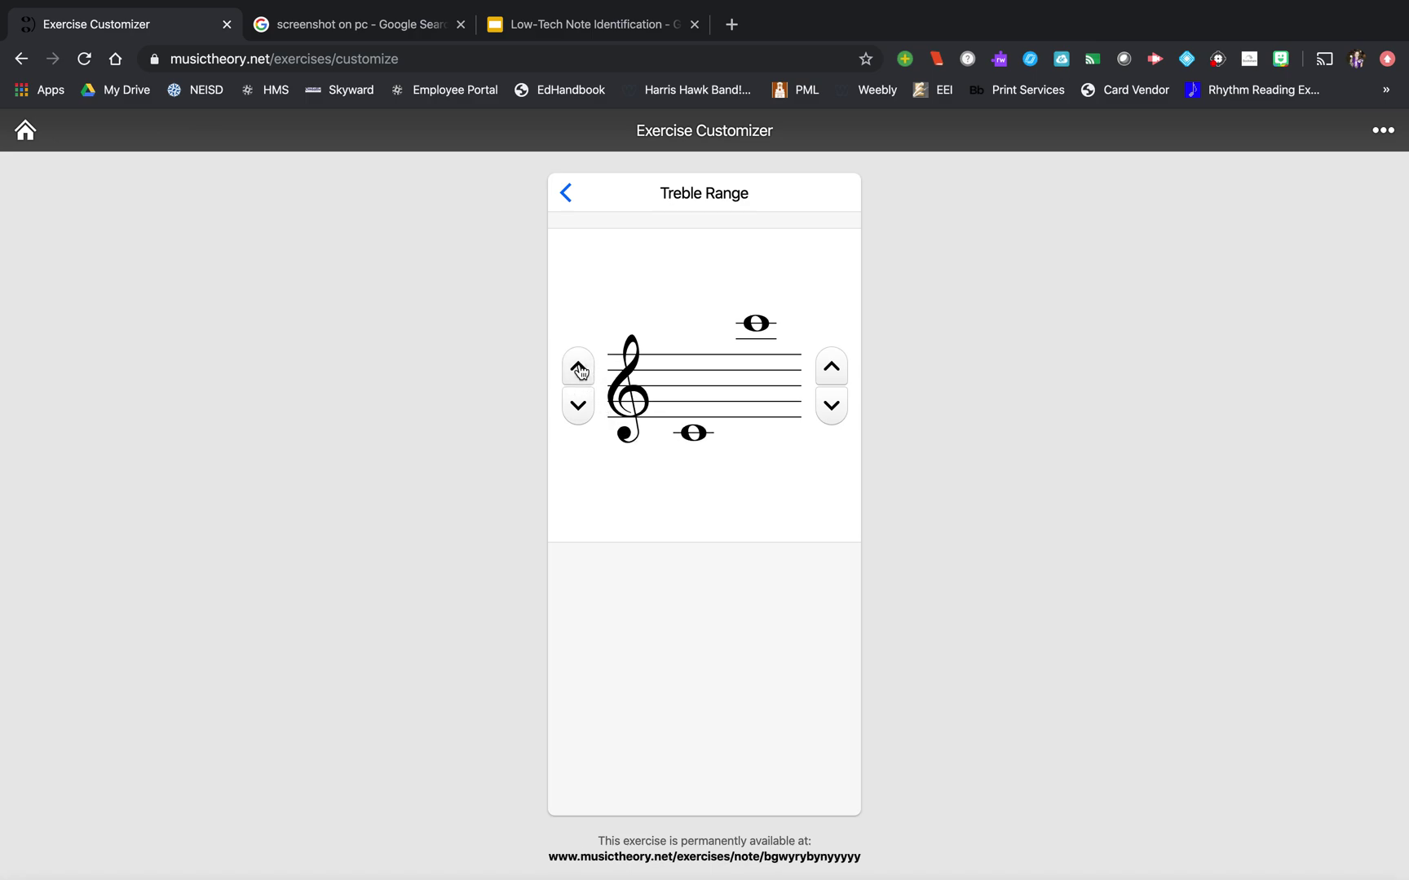
click(831, 406)
click(831, 406)
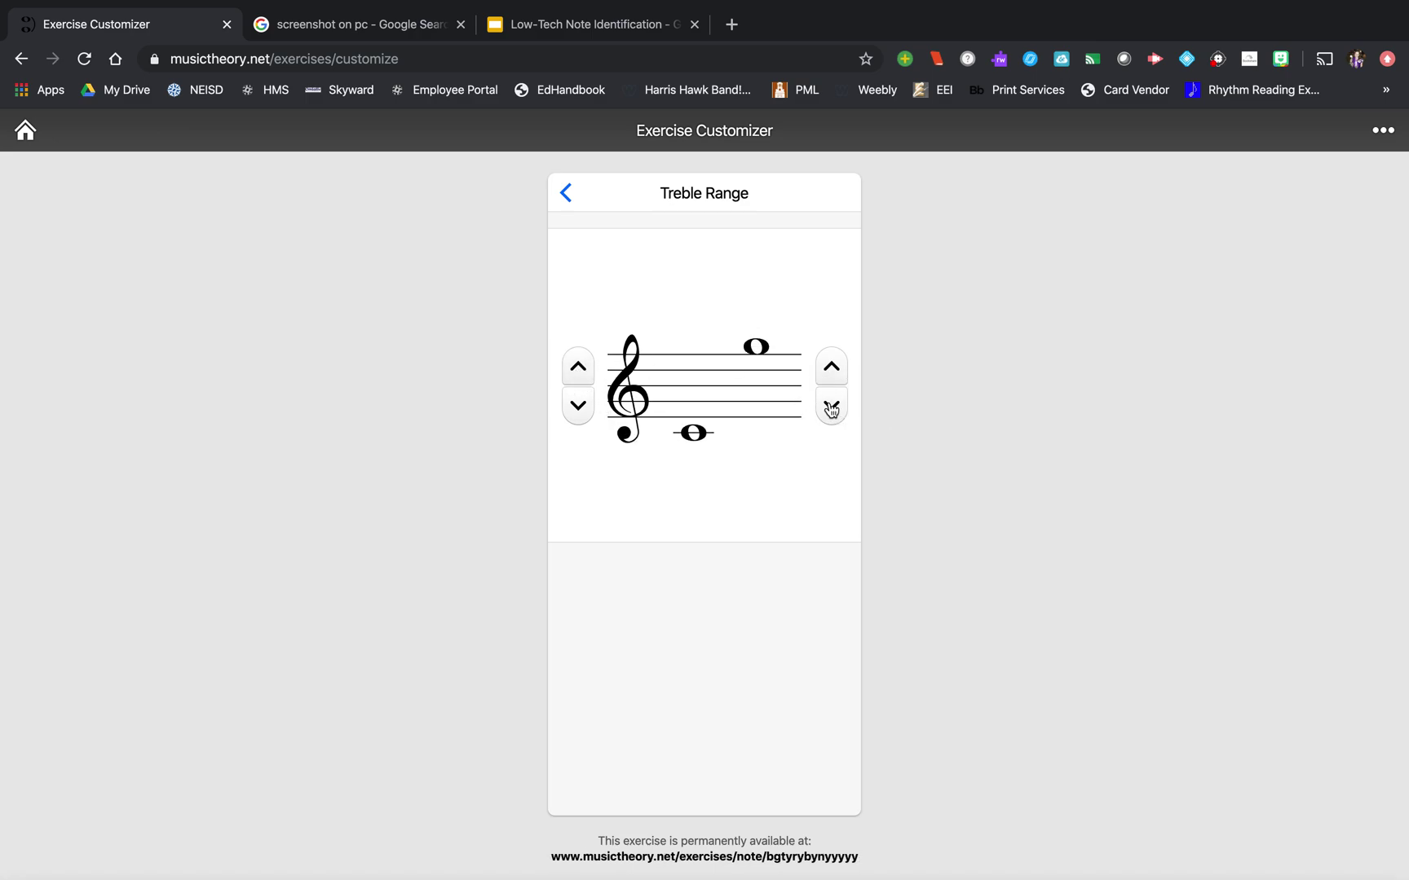
click(566, 193)
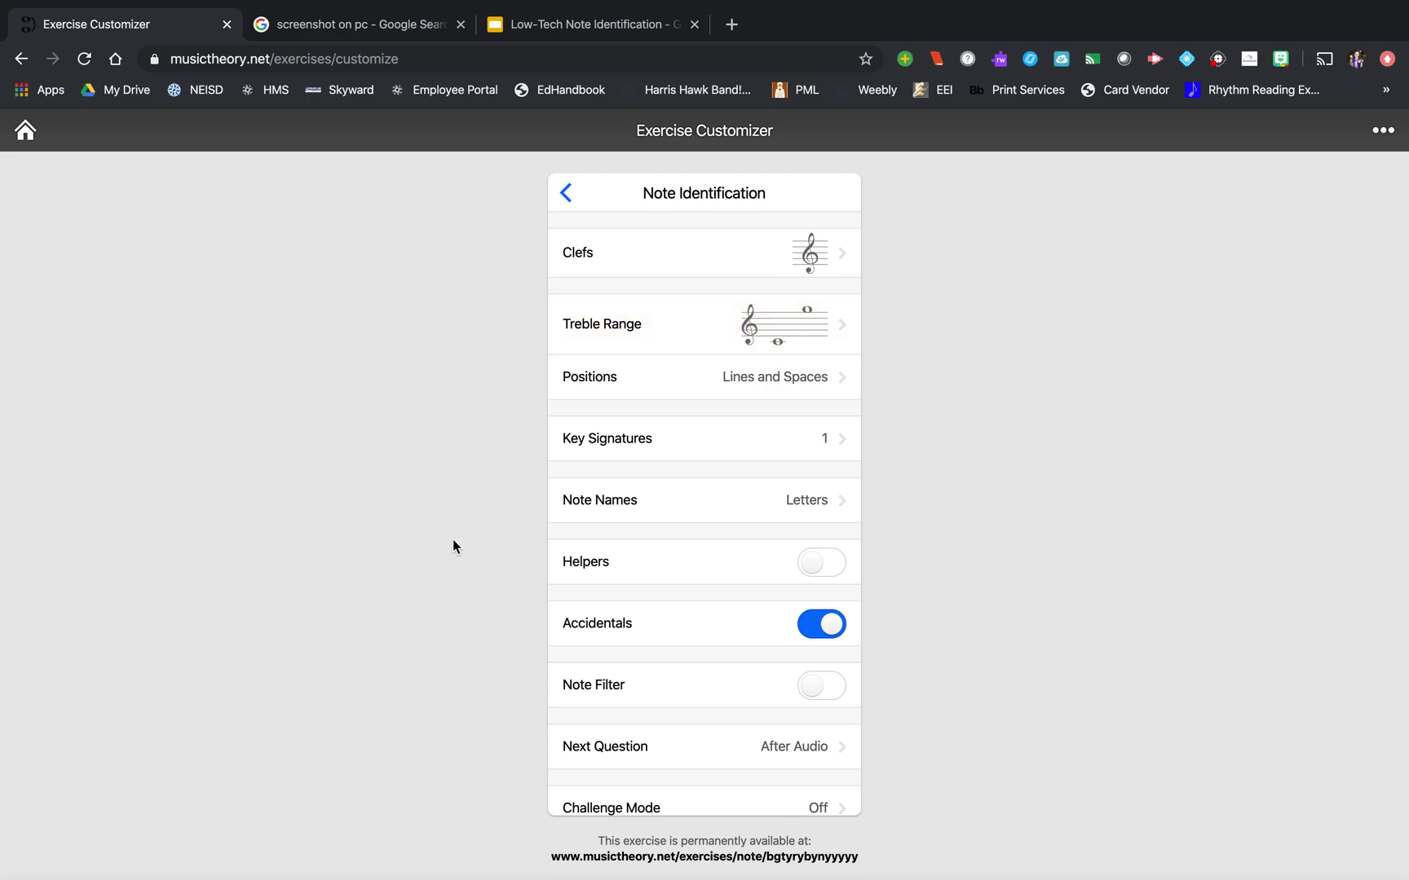
- Switch Accidentals off, keeping Helpers off and note names as letters
click(827, 503)
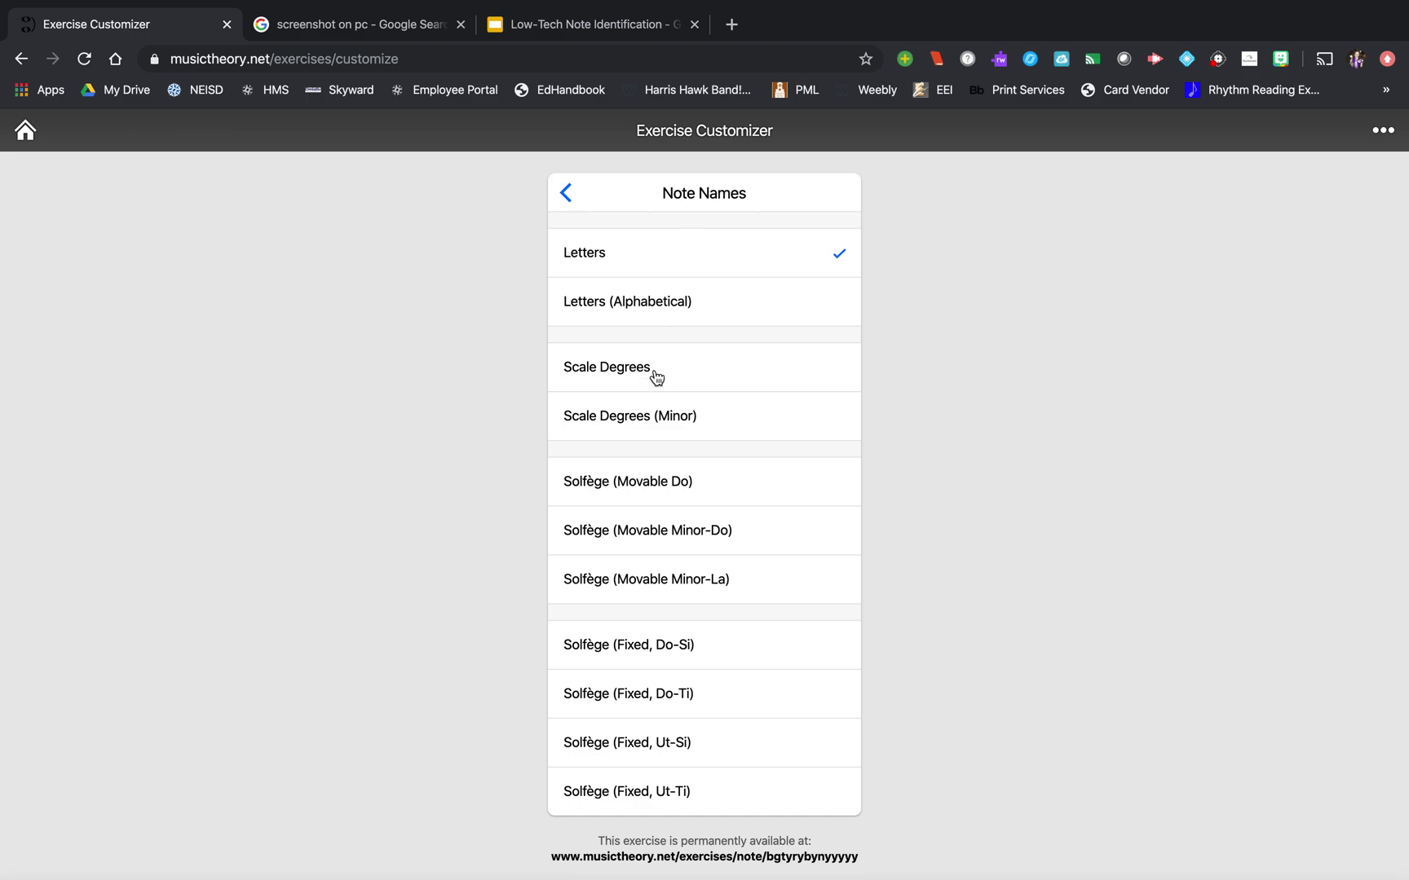
click(566, 194)
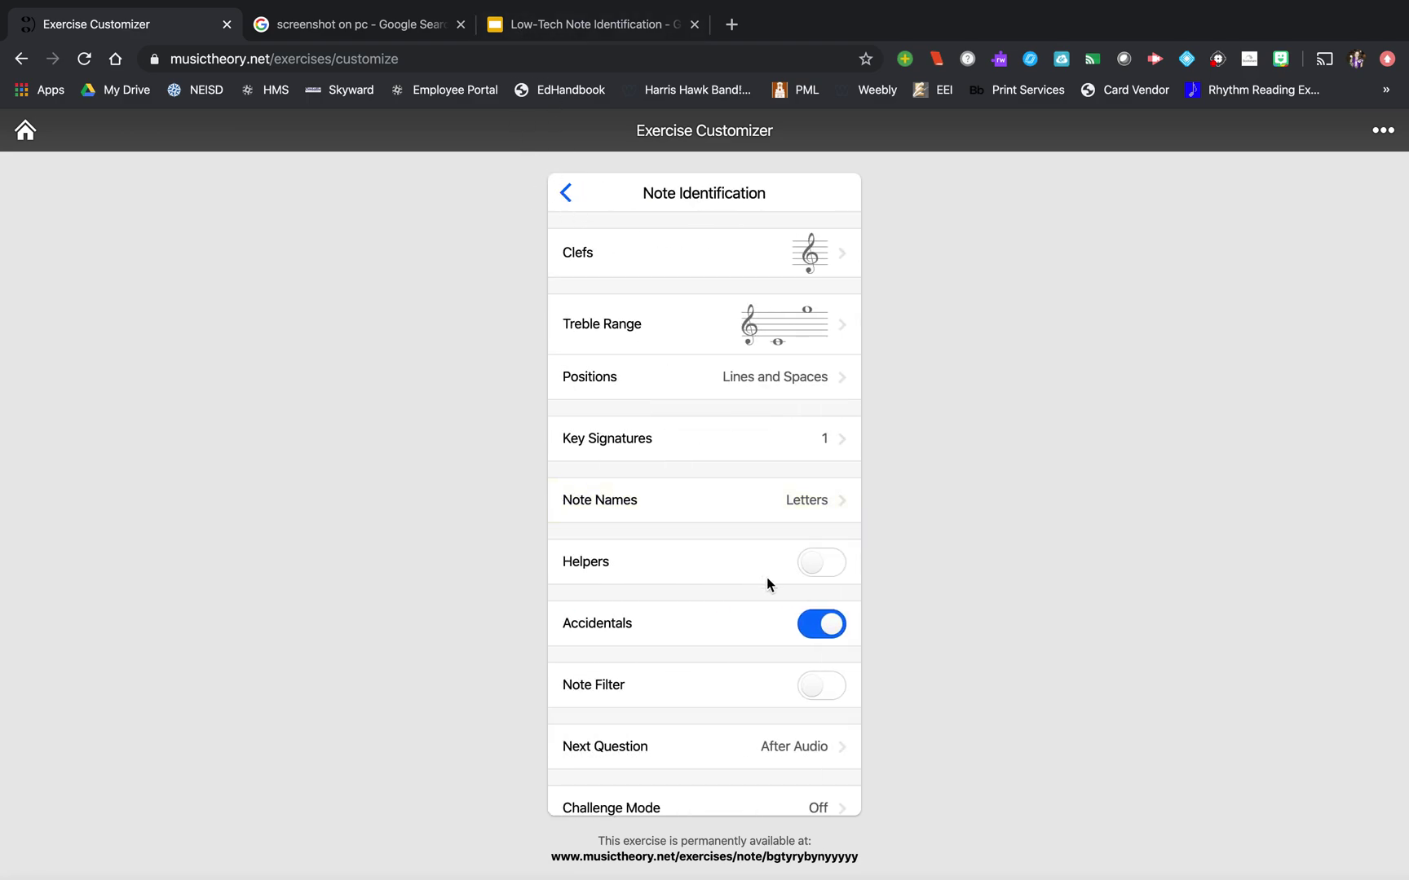
click(823, 628)
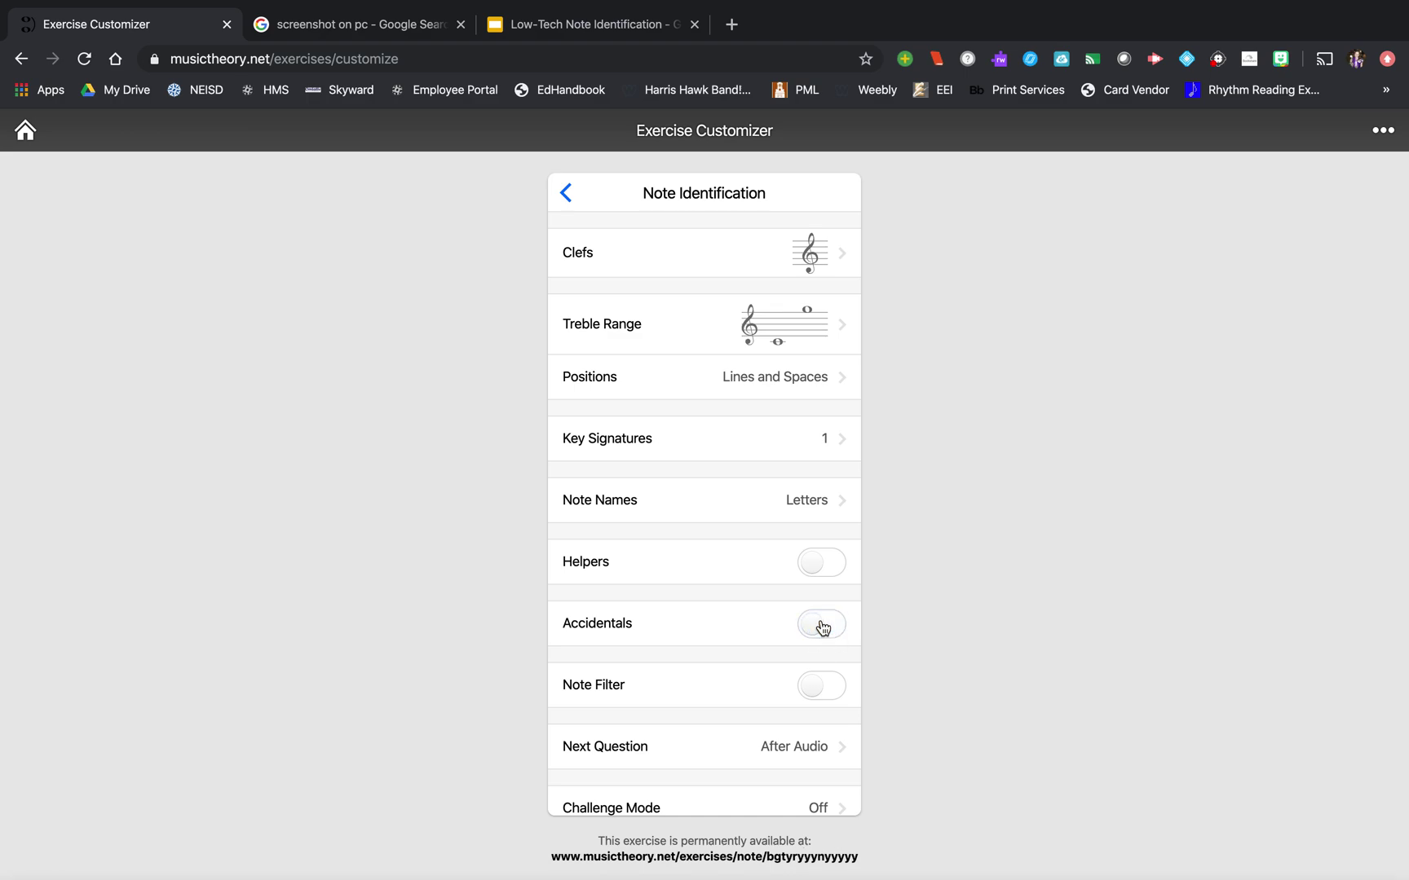
click(818, 566)
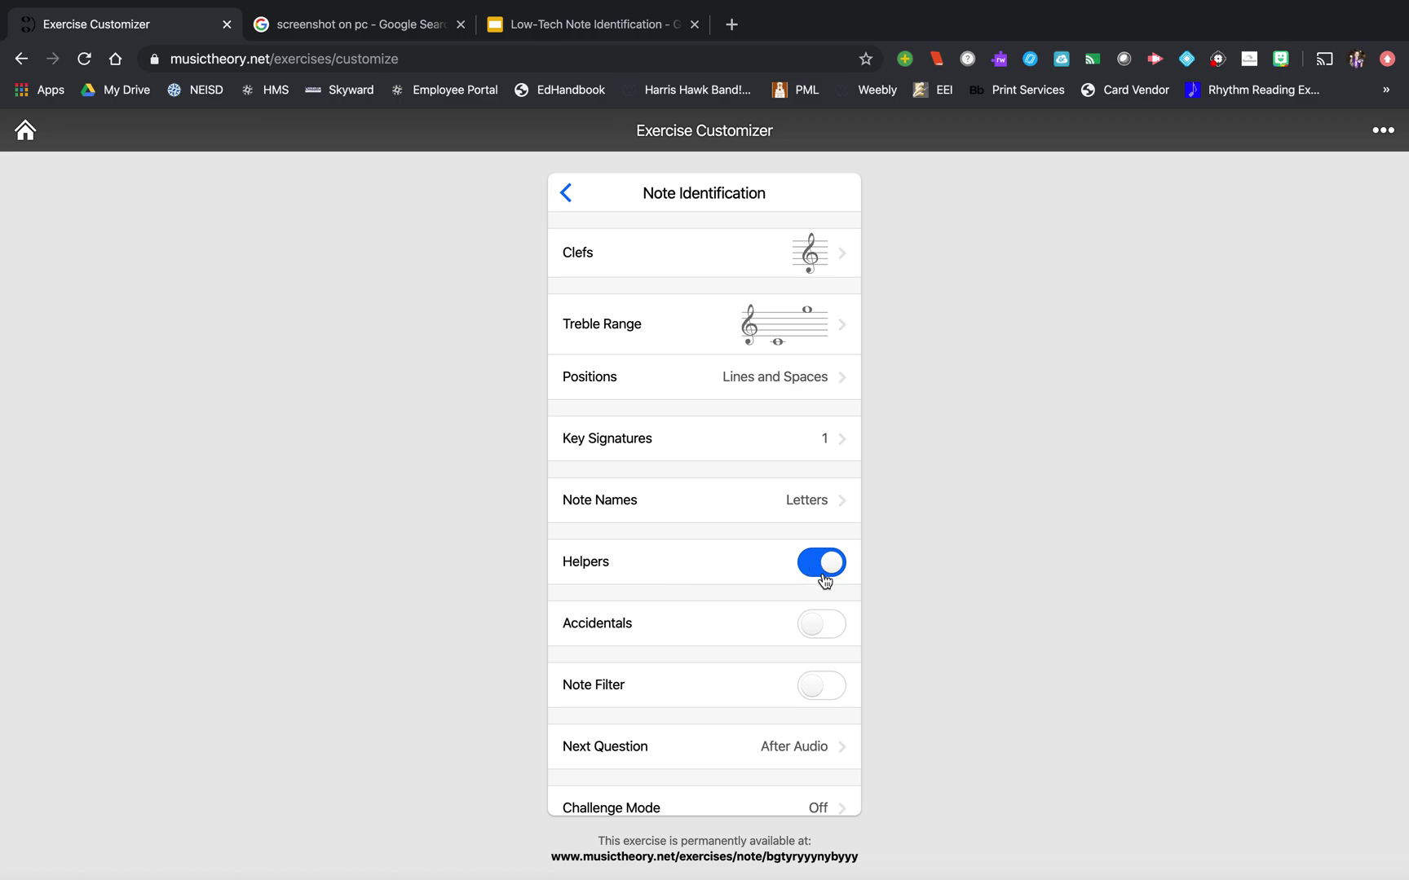
click(840, 566)
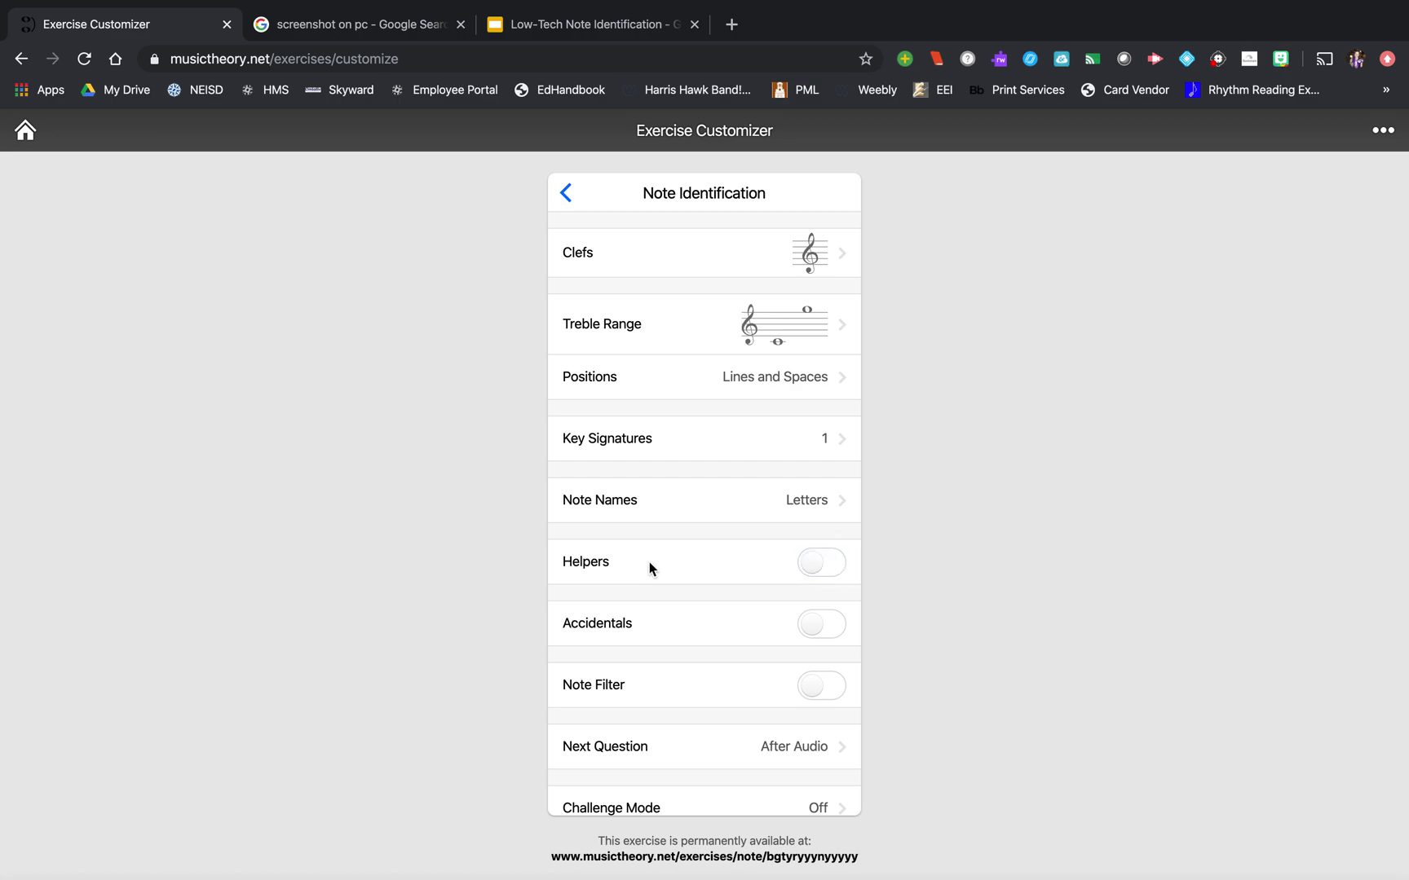
scroll(769, 591, down, 1)
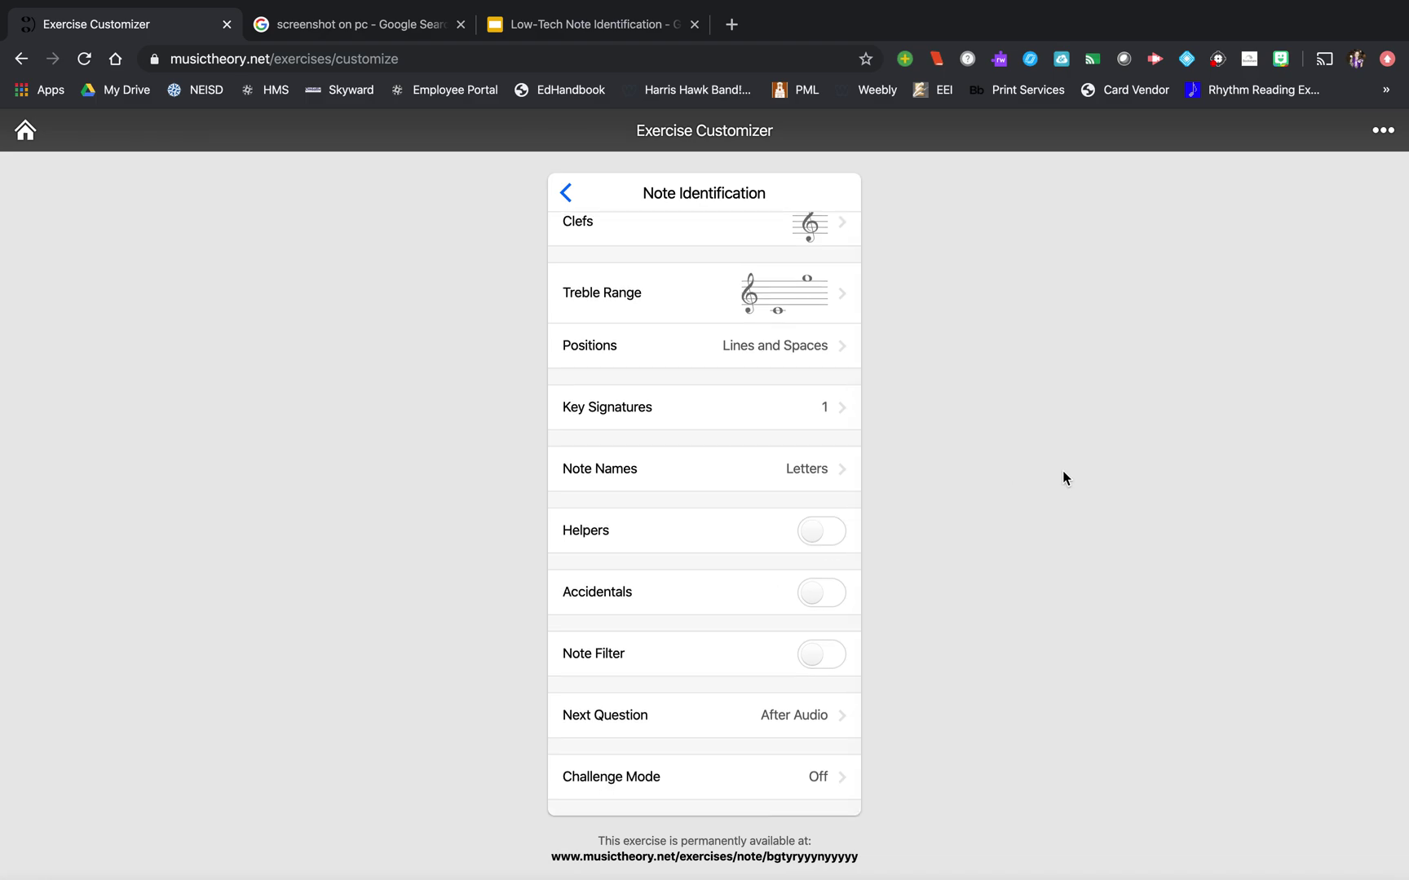
- Enable Challenge Mode with a 10-question limit and multiple attempts allowed
click(812, 774)
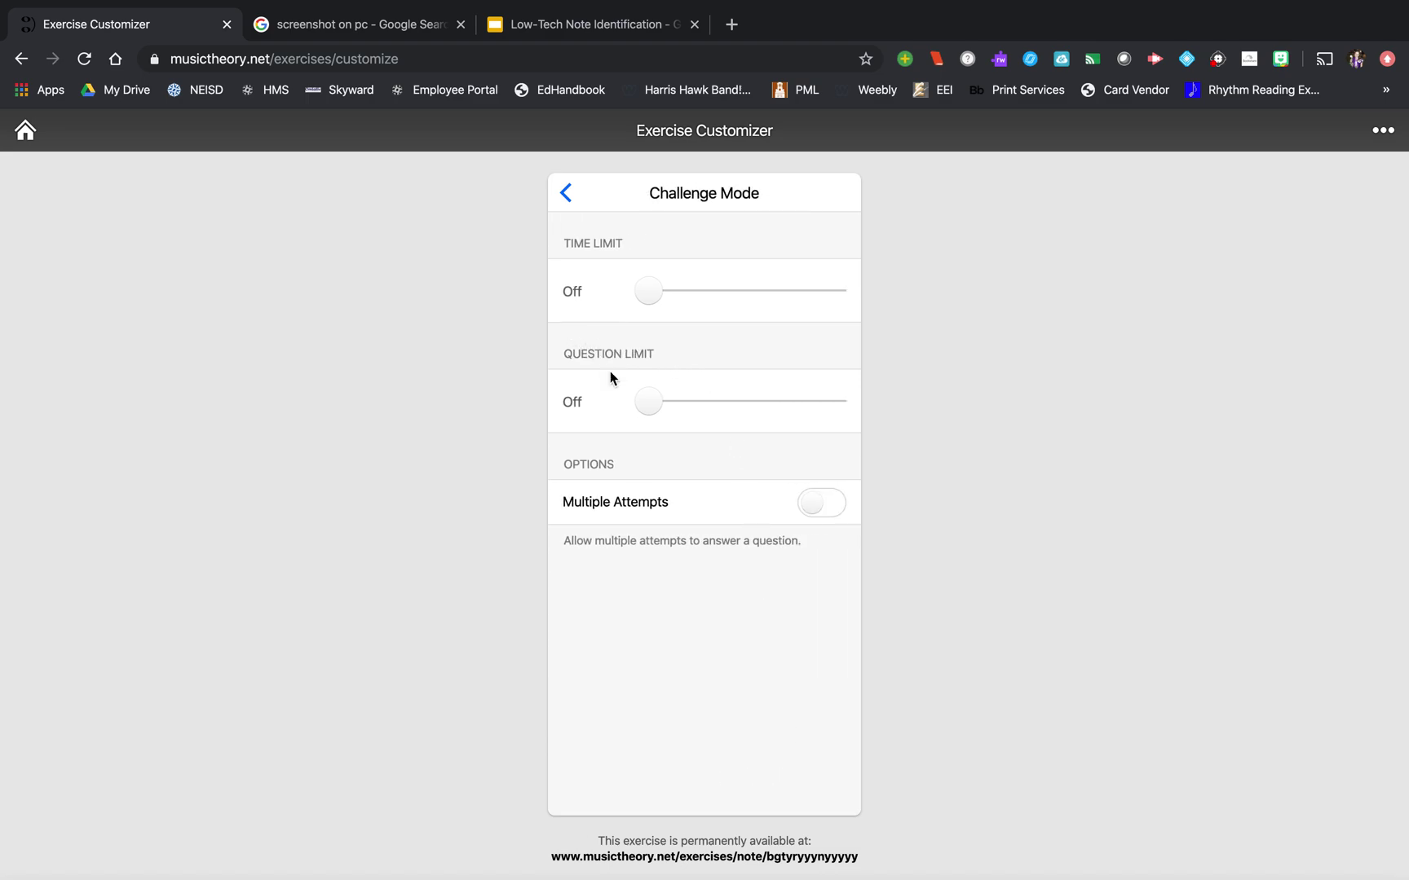
drag(641, 402, 666, 403)
click(818, 506)
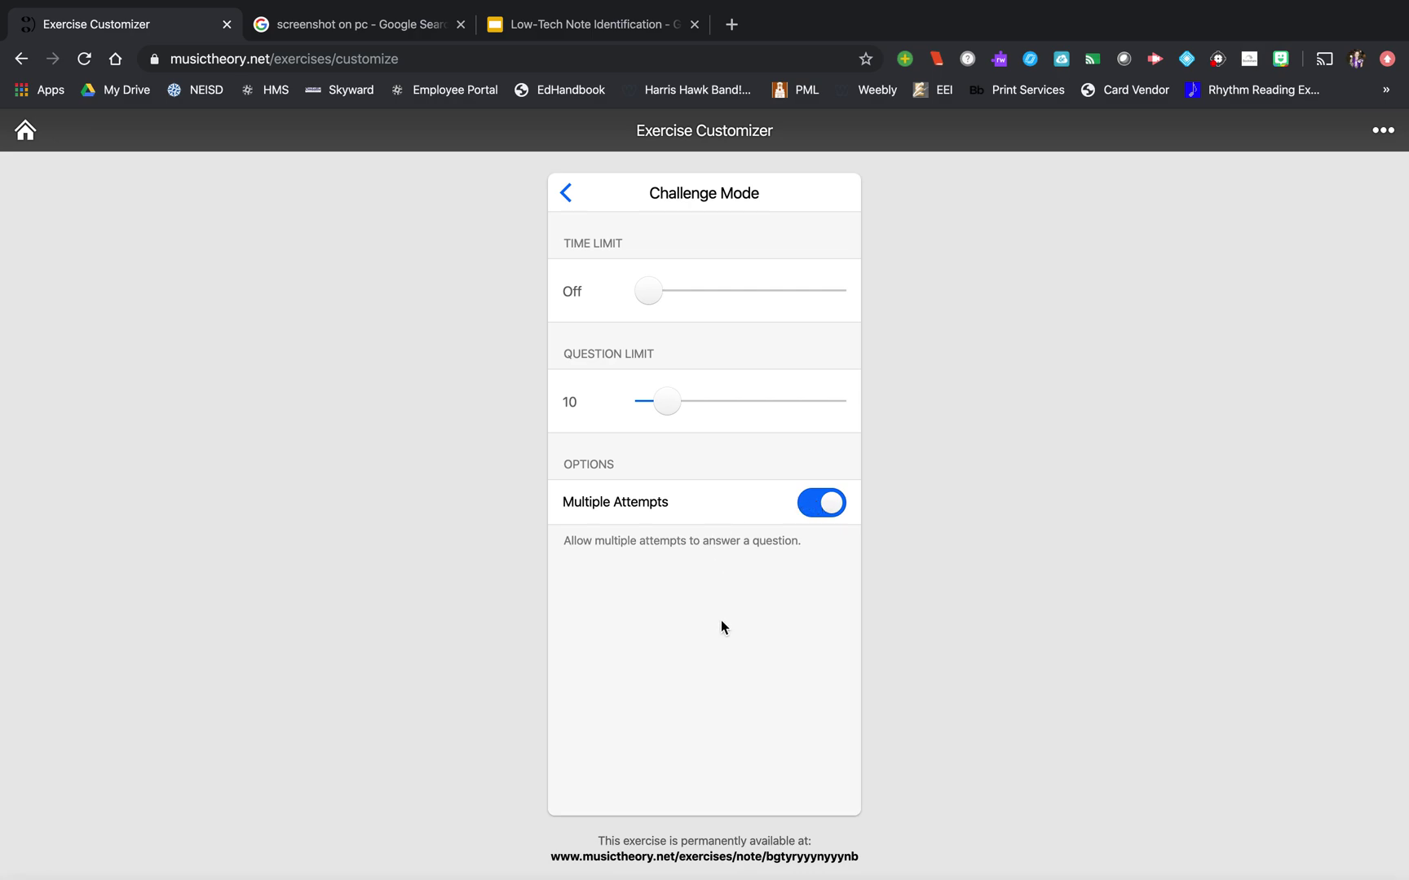
click(562, 198)
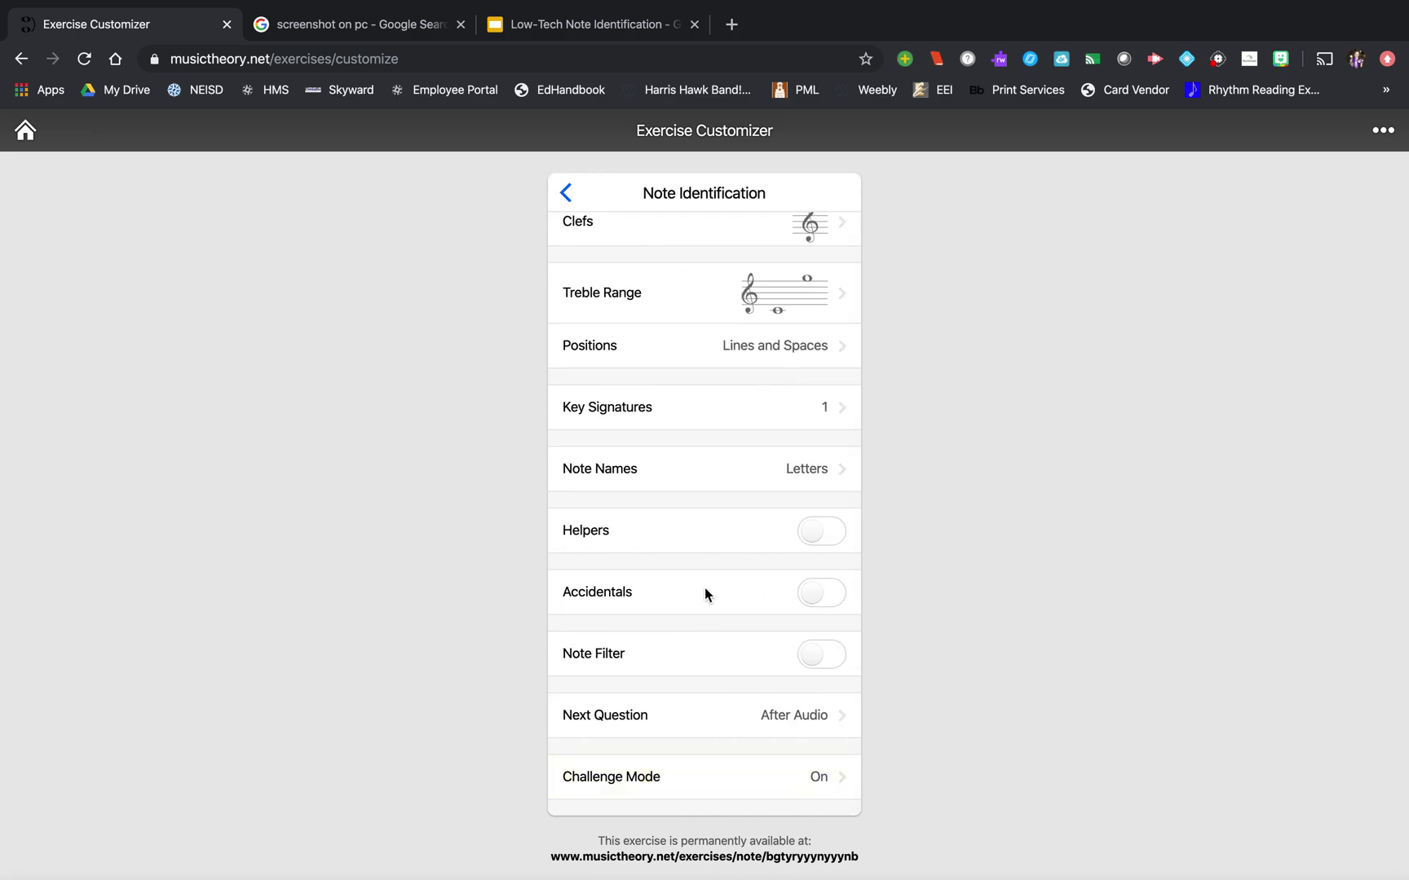
- Return to the exercise list and reopen the customised Note Identification settings
click(568, 194)
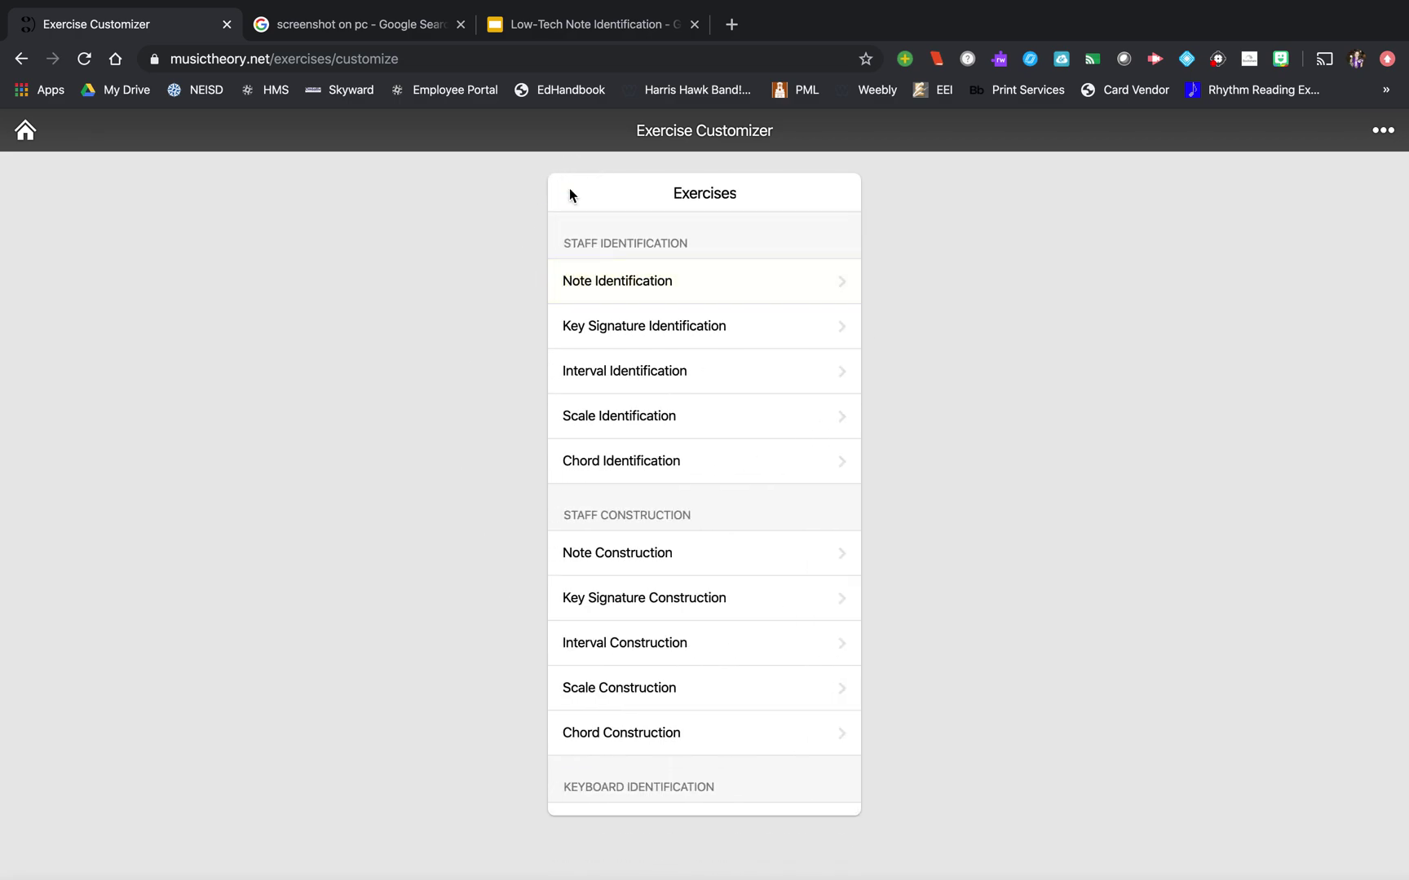
scroll(632, 588, down, 9)
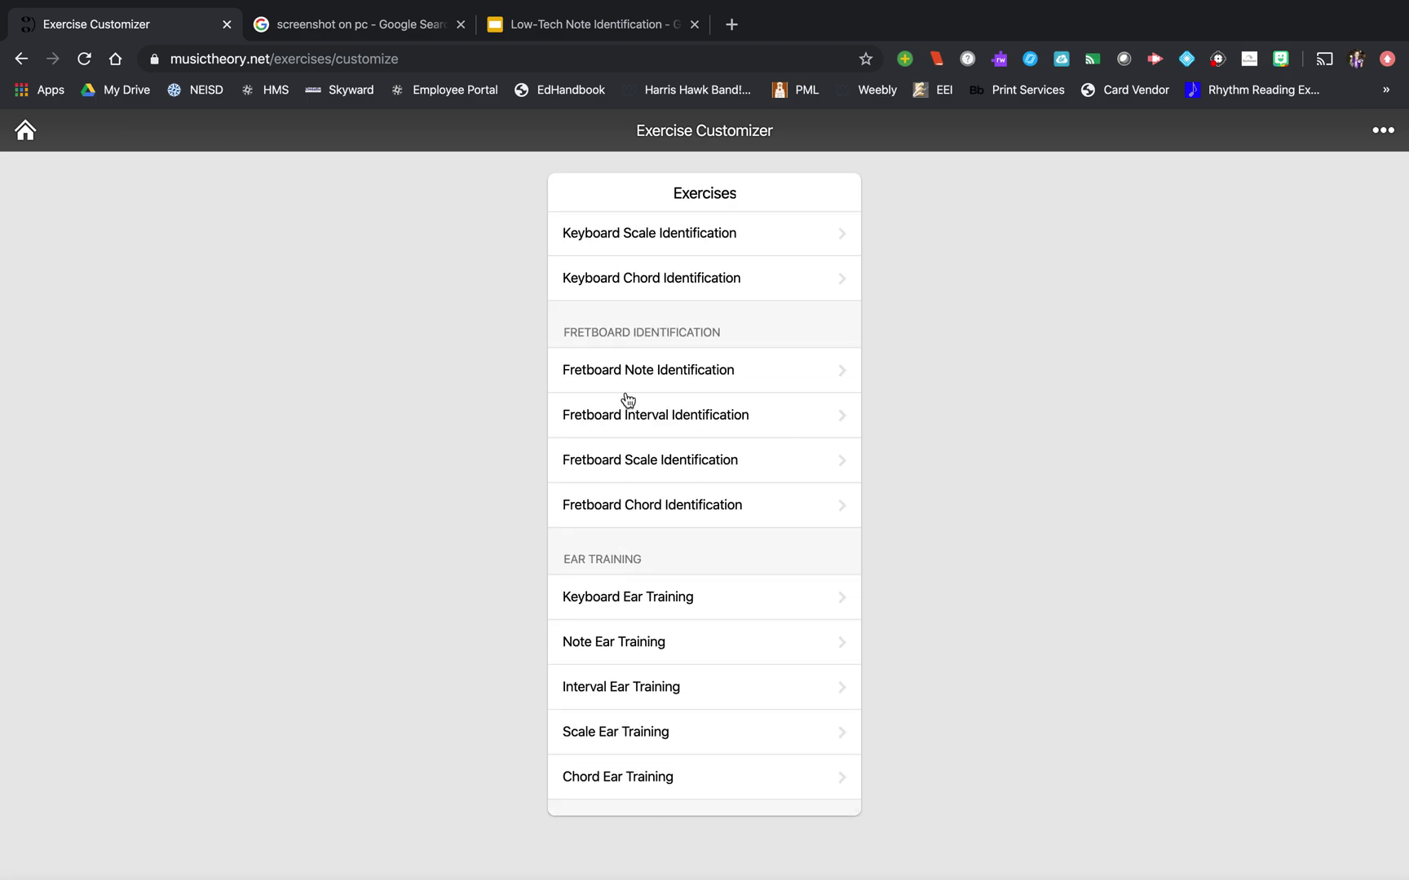
scroll(626, 399, up, 9)
click(620, 280)
scroll(713, 664, down, 1)
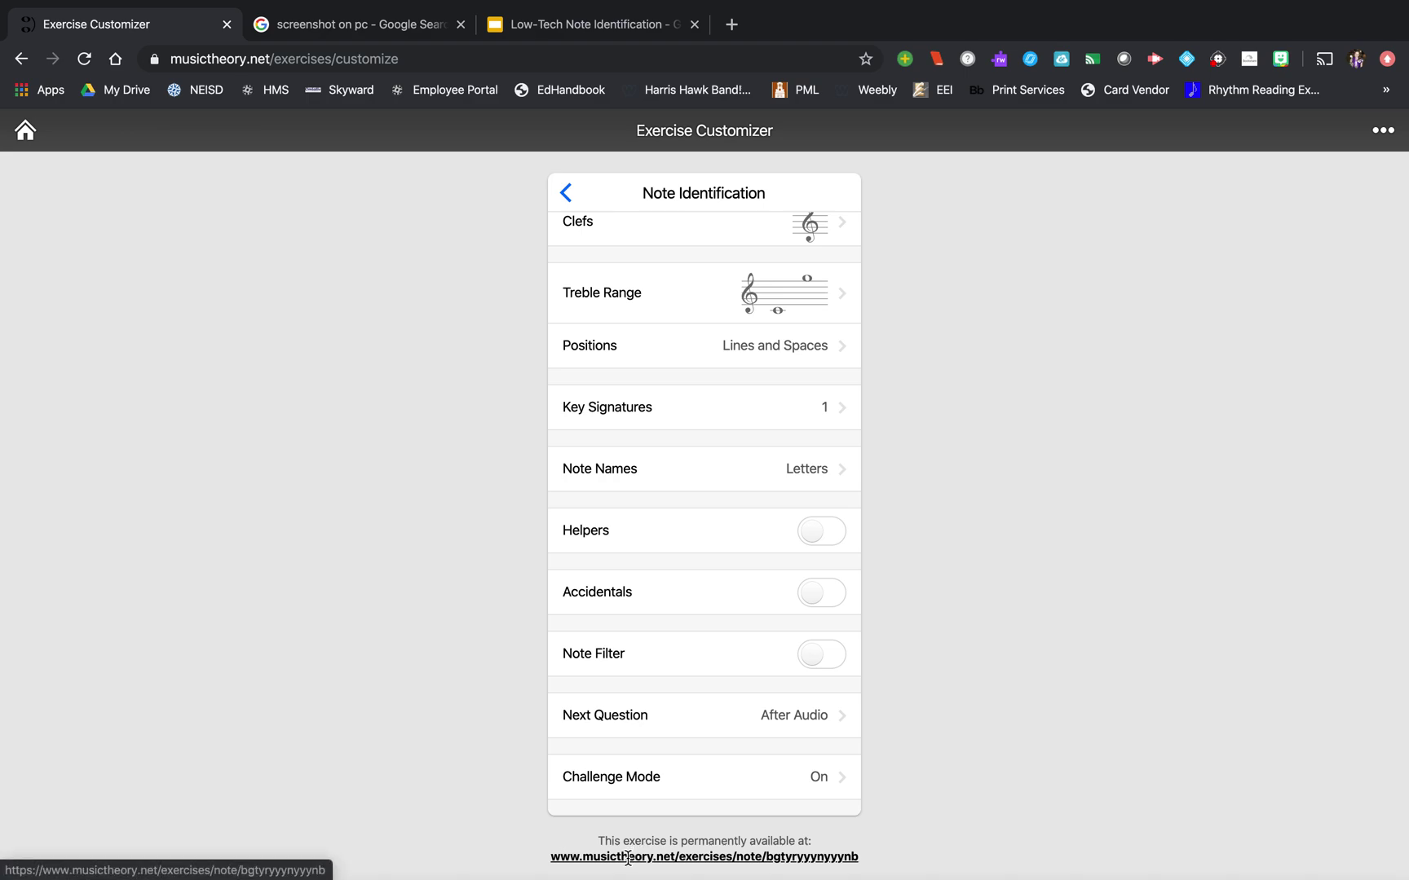
scroll(680, 338, up, 1)
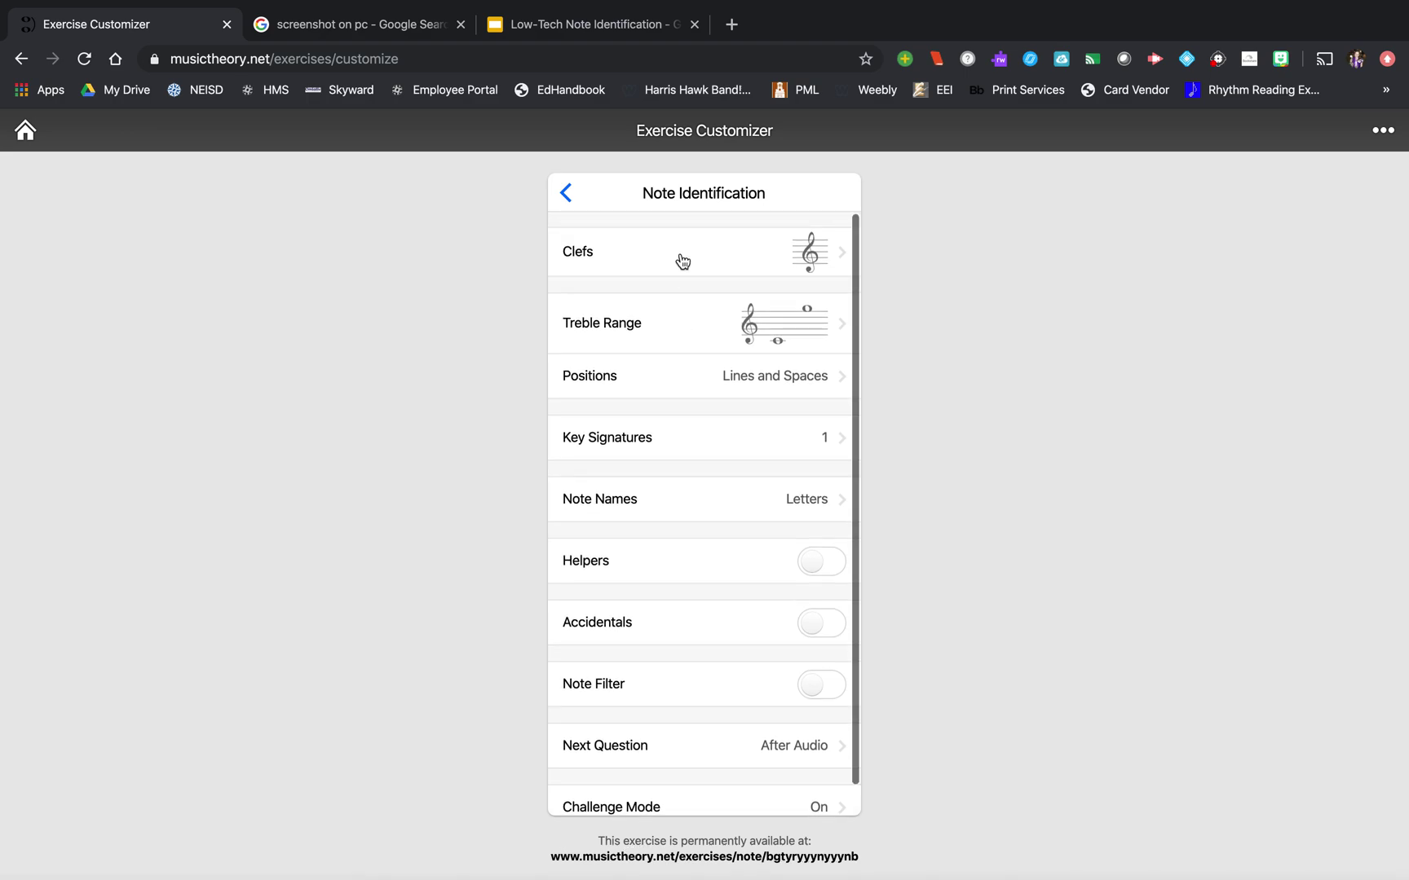
scroll(693, 408, down, 1)
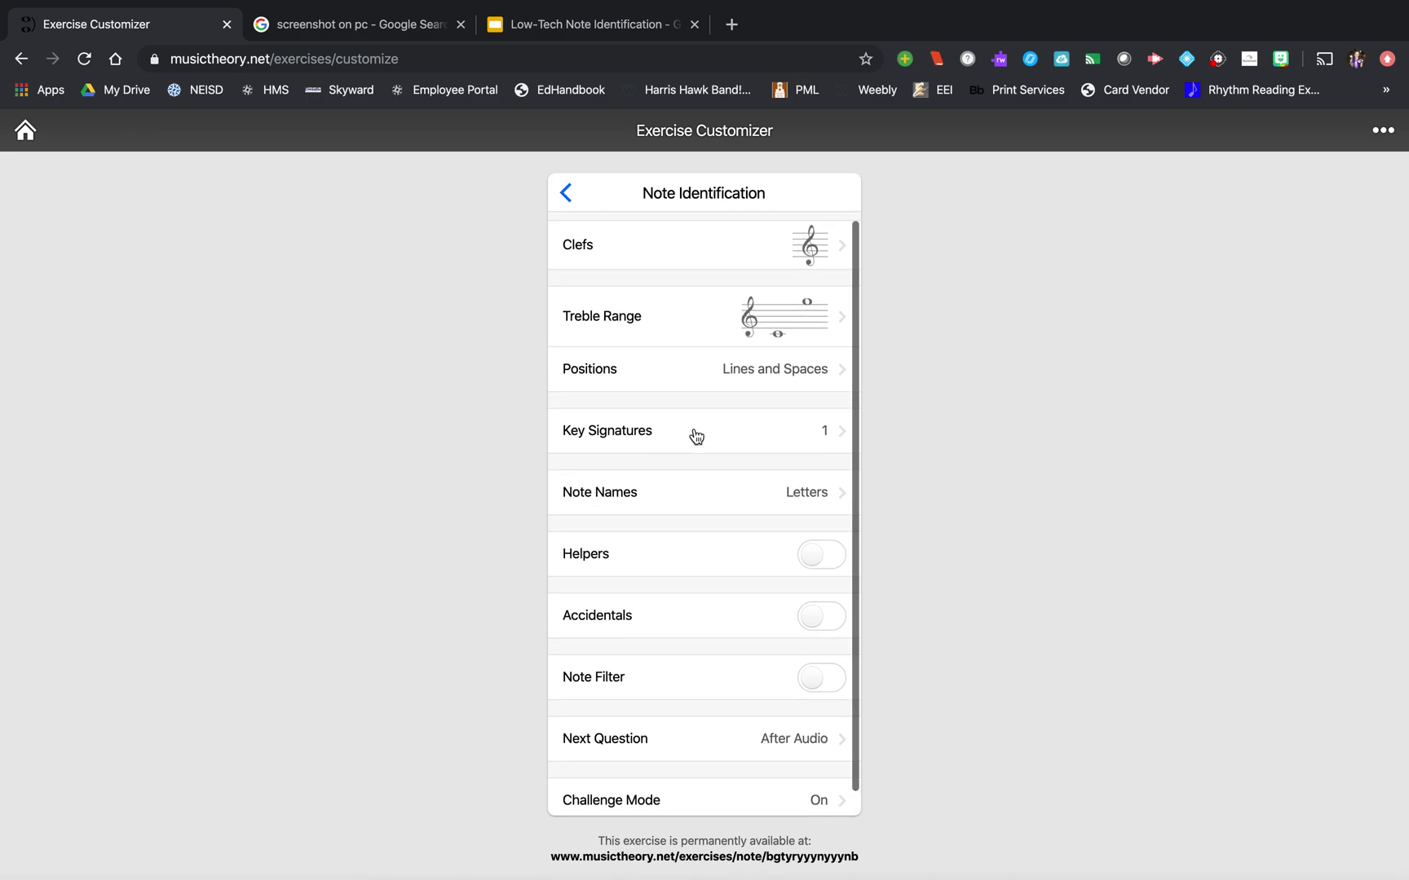
- Load the customised exercise via its permanent link, start the challenge, then view 'screenshot on pc' results
click(704, 856)
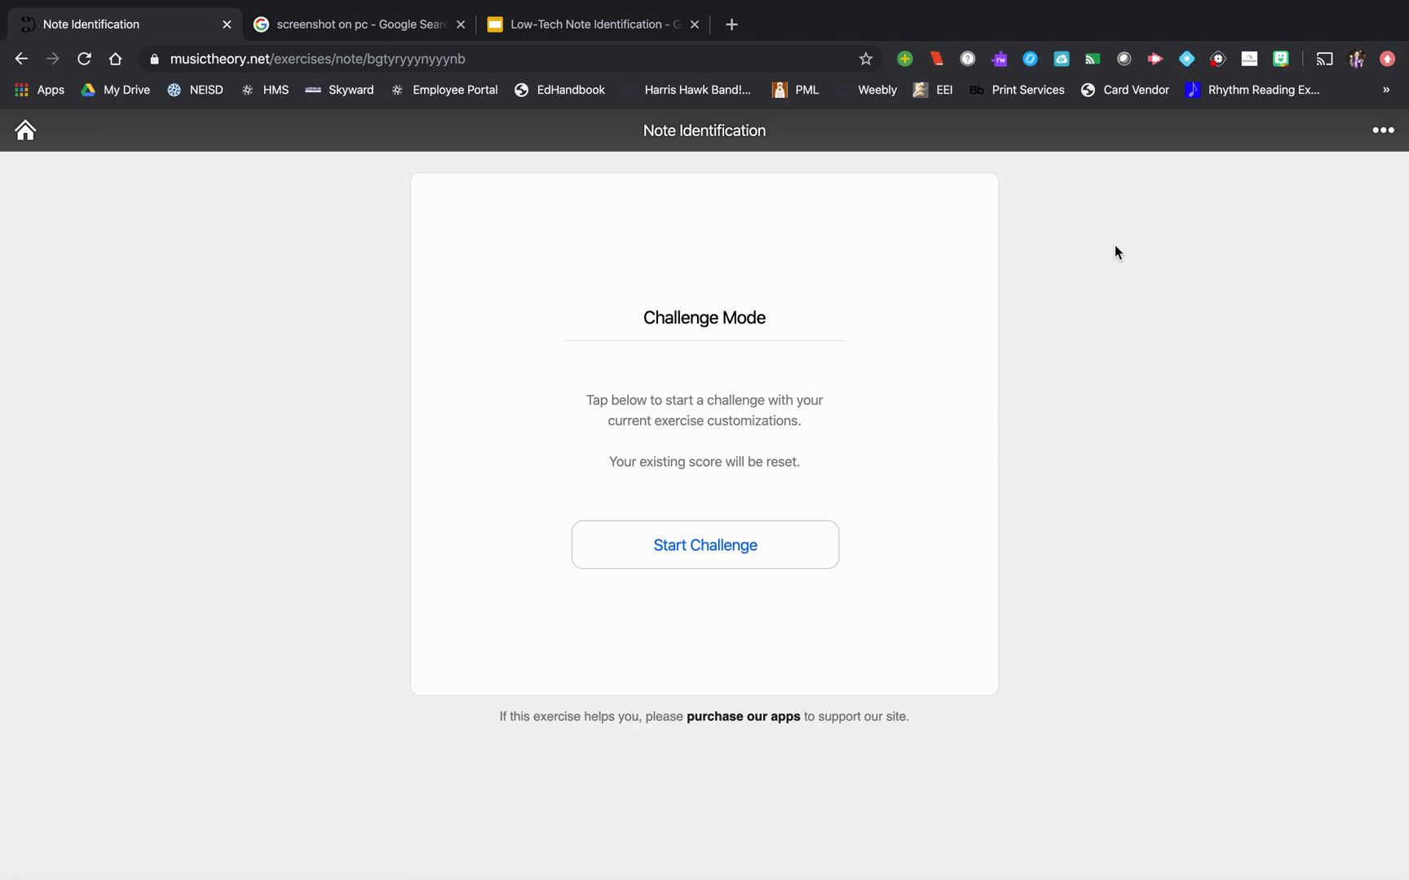
click(765, 555)
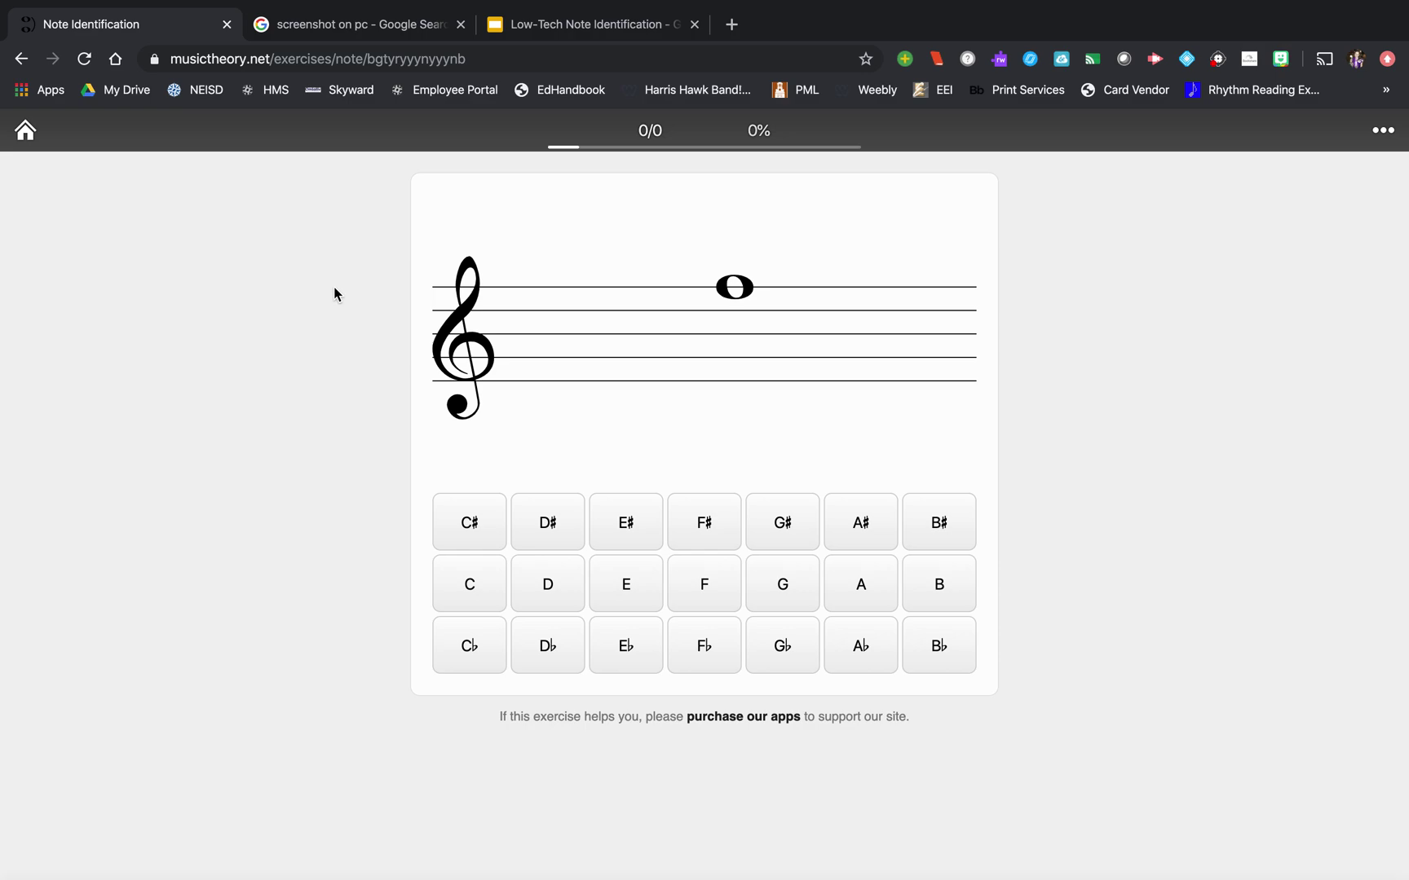
click(345, 23)
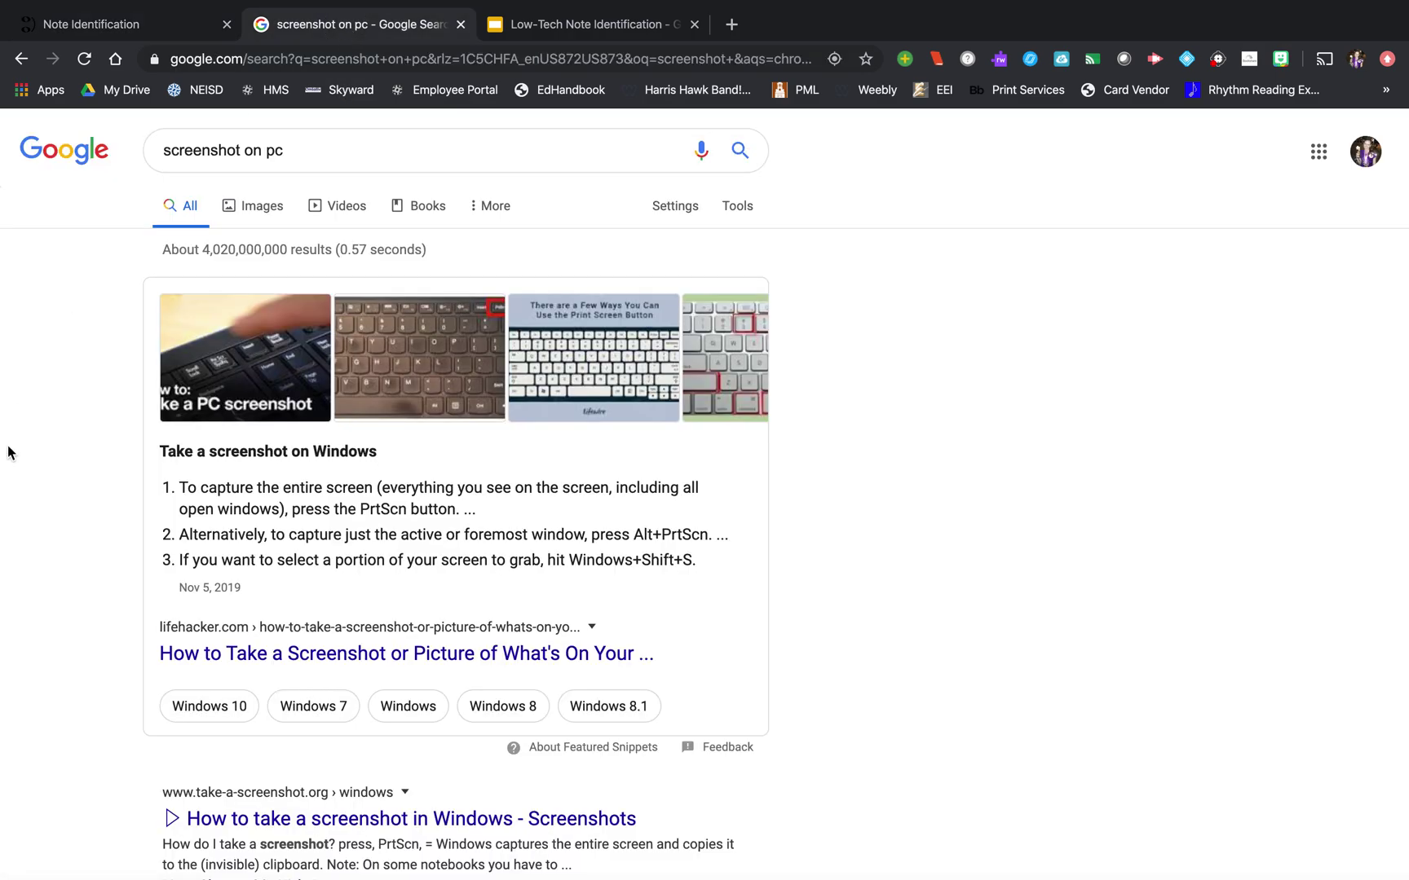
- Go back to the Note Identification challenge tab, still at 0/0
click(149, 29)
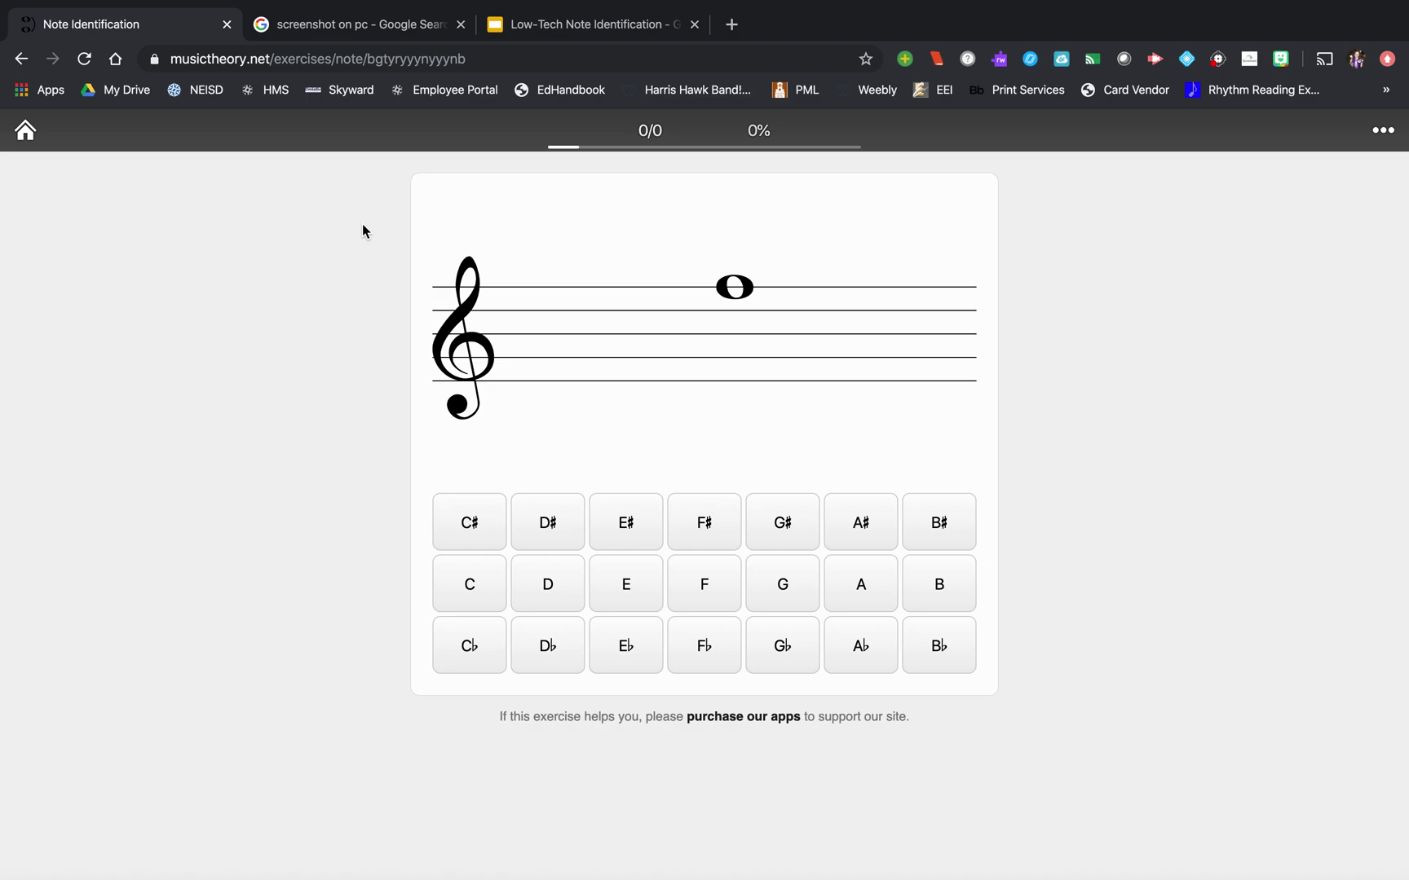
- Capture a region screenshot of the exercise card with its staff and answer buttons
key(super+shift+4)
drag(402, 171, 1004, 702)
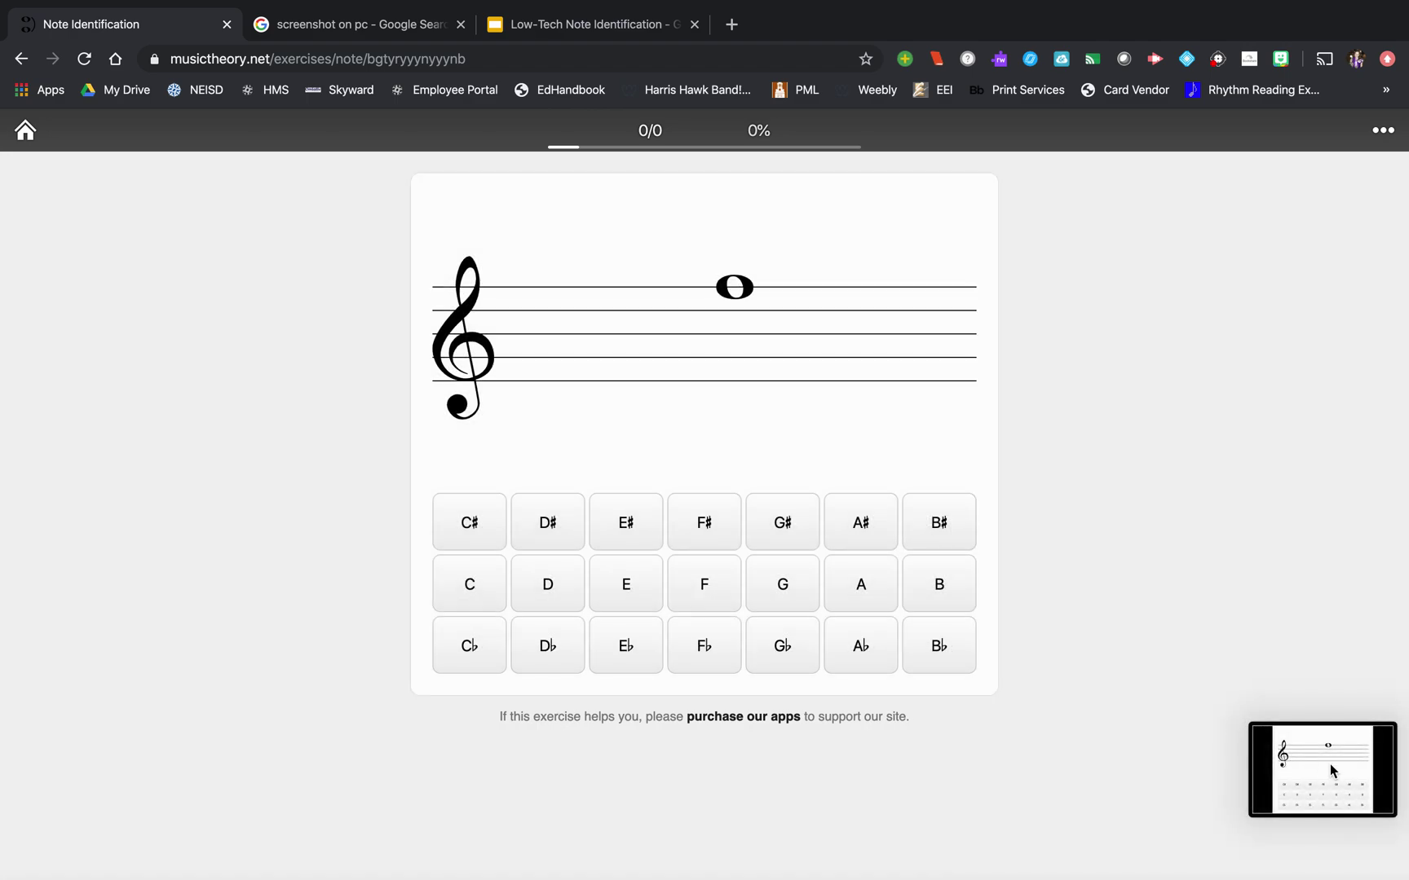
- Drop the exercise screenshot onto slide 1 of 'Low-Tech Note Identification' and shrink it toward the lower left
click(605, 26)
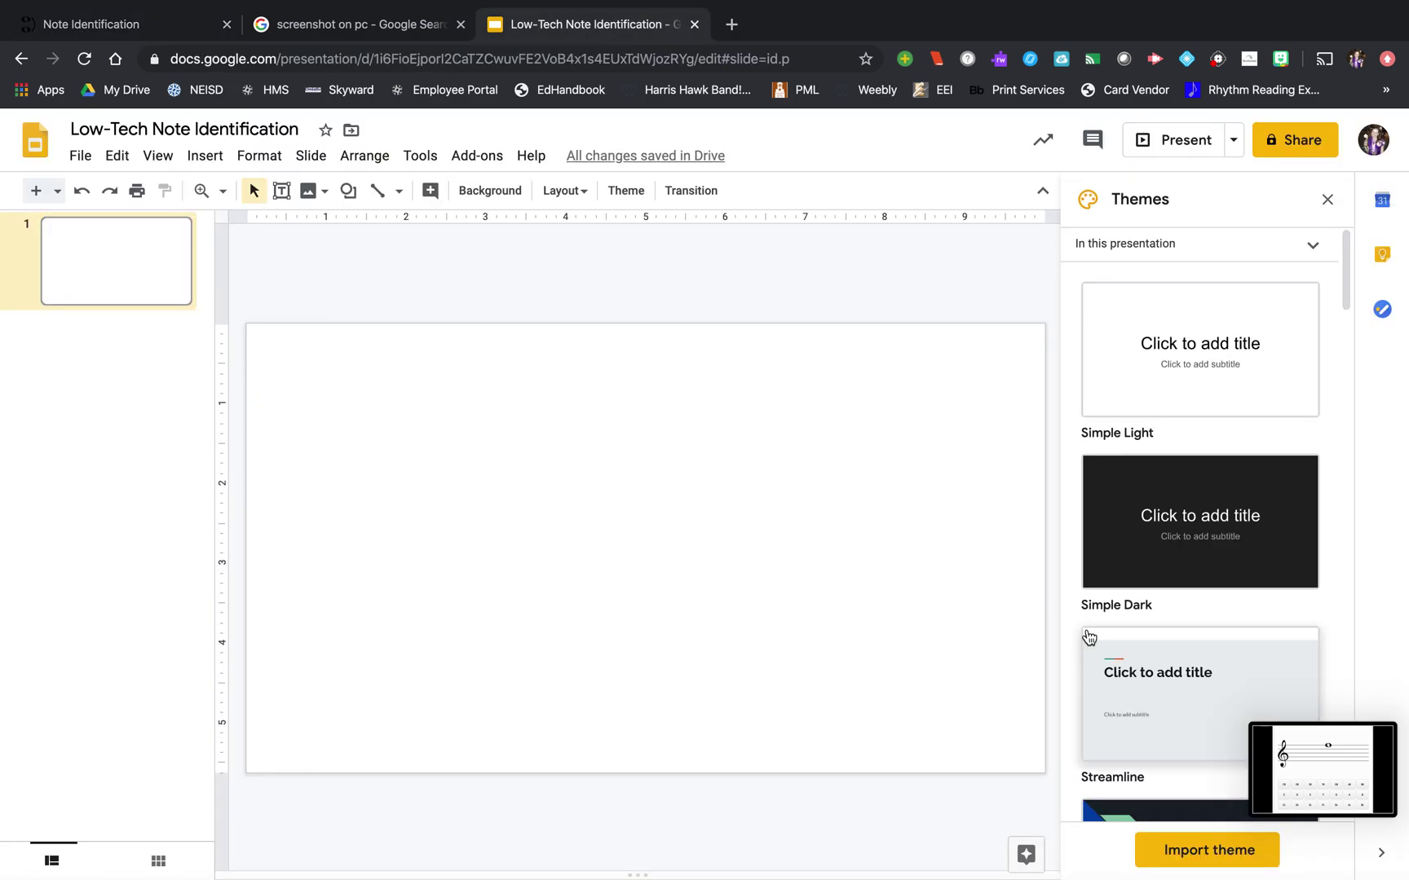
click(1277, 764)
drag(1276, 764, 456, 588)
click(718, 279)
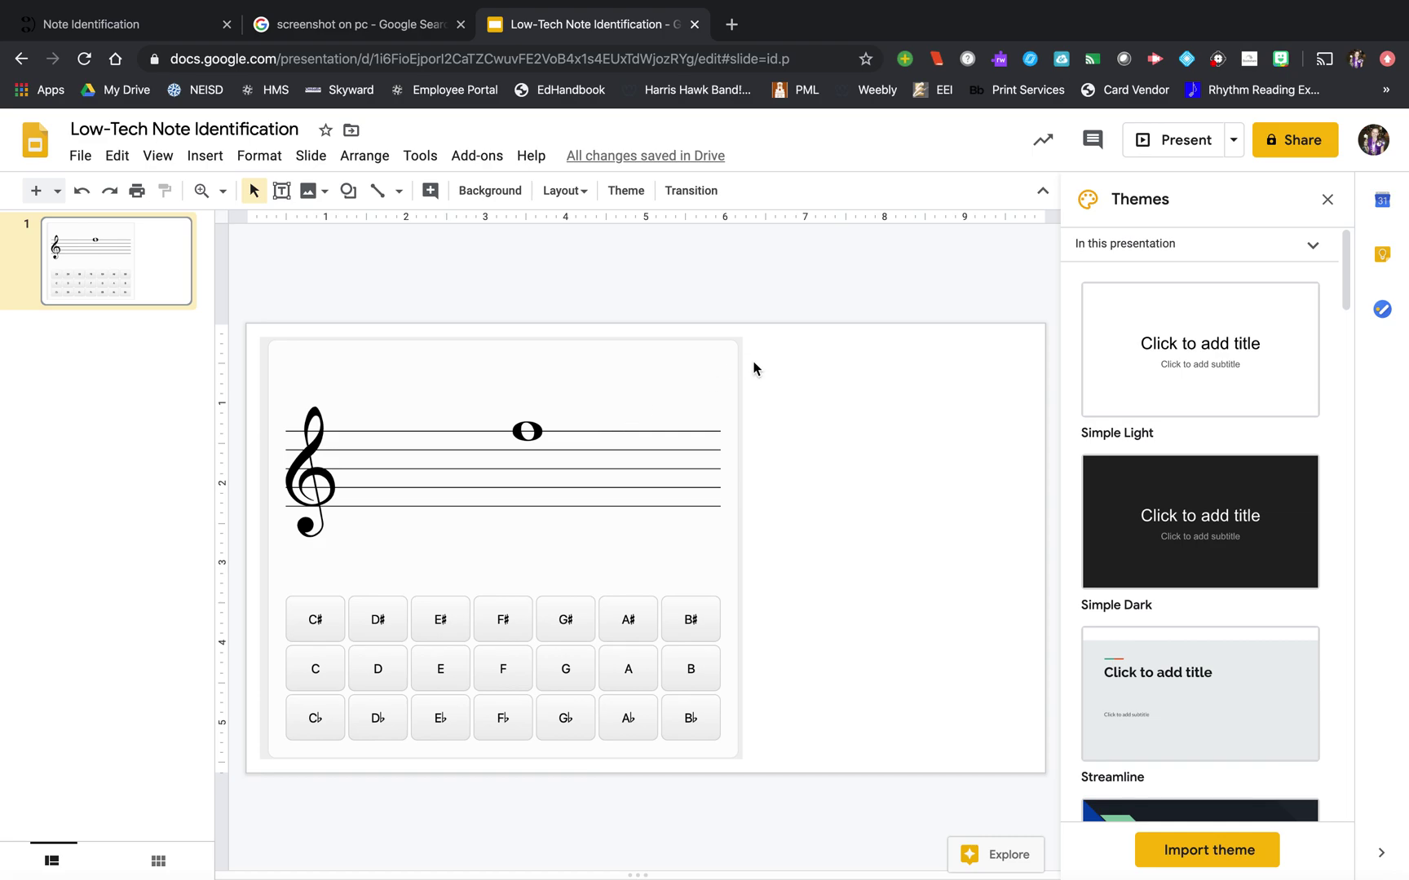
click(734, 352)
drag(742, 334, 626, 461)
- Add a text box reading 'Circle the correct answer' above the staff screenshot
click(573, 370)
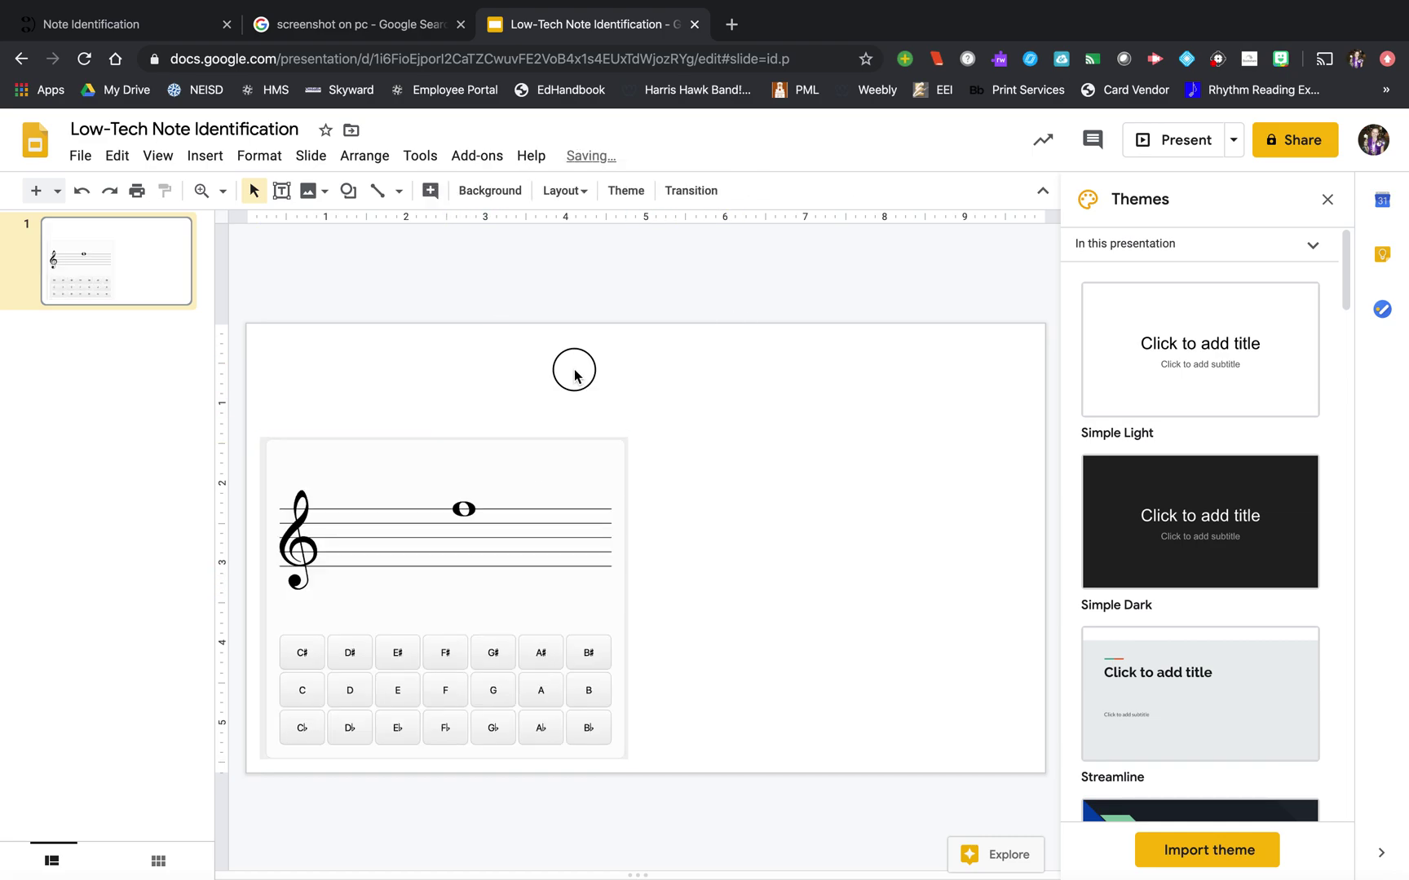
click(281, 195)
drag(303, 375, 948, 415)
text(Circle the correct answer)
click(740, 473)
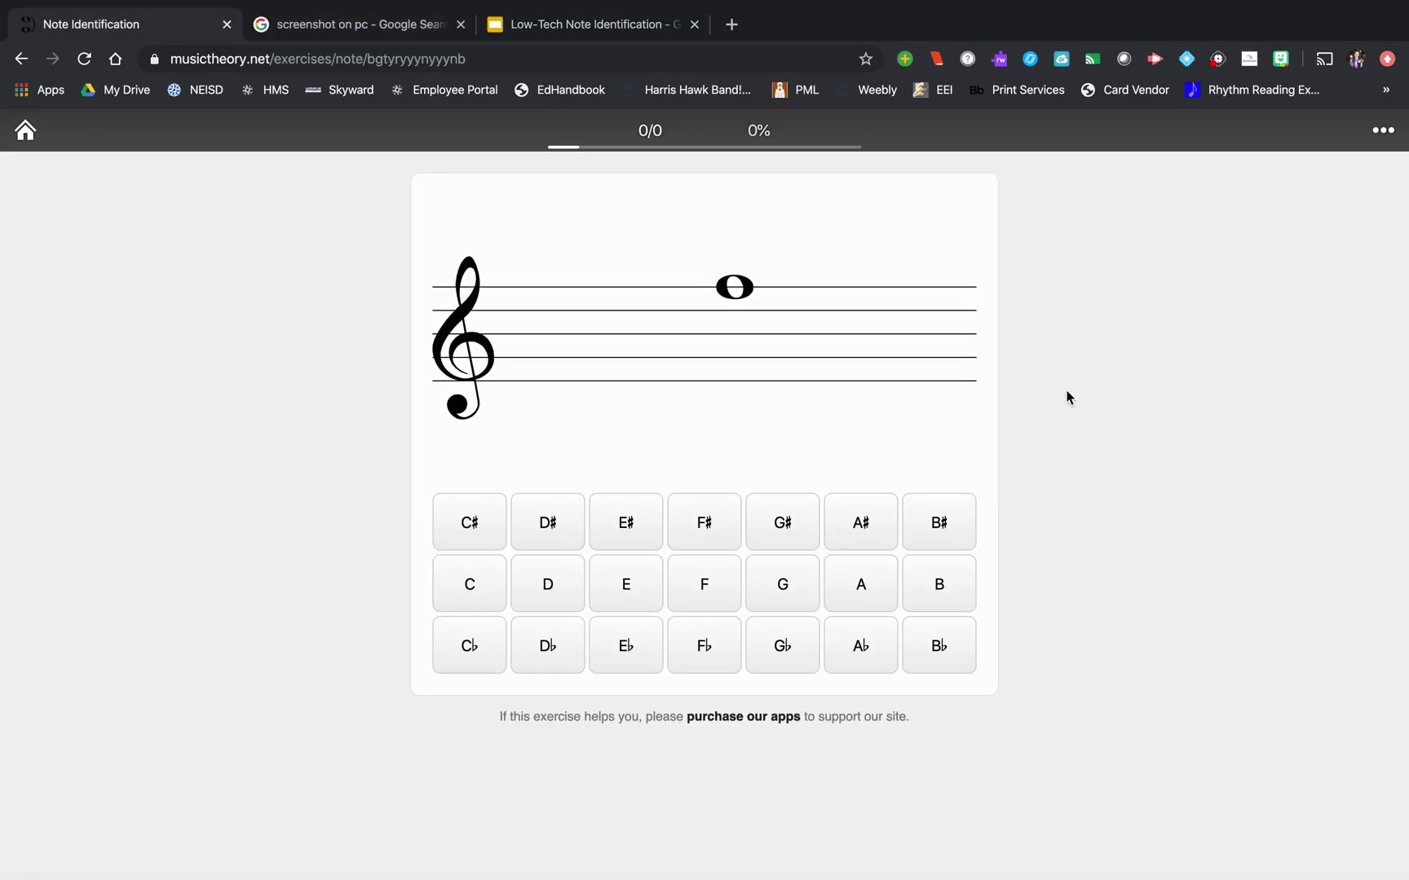
- Answer the first four treble-clef notes as F, D, G and E, glancing at the worksheet slide
click(706, 586)
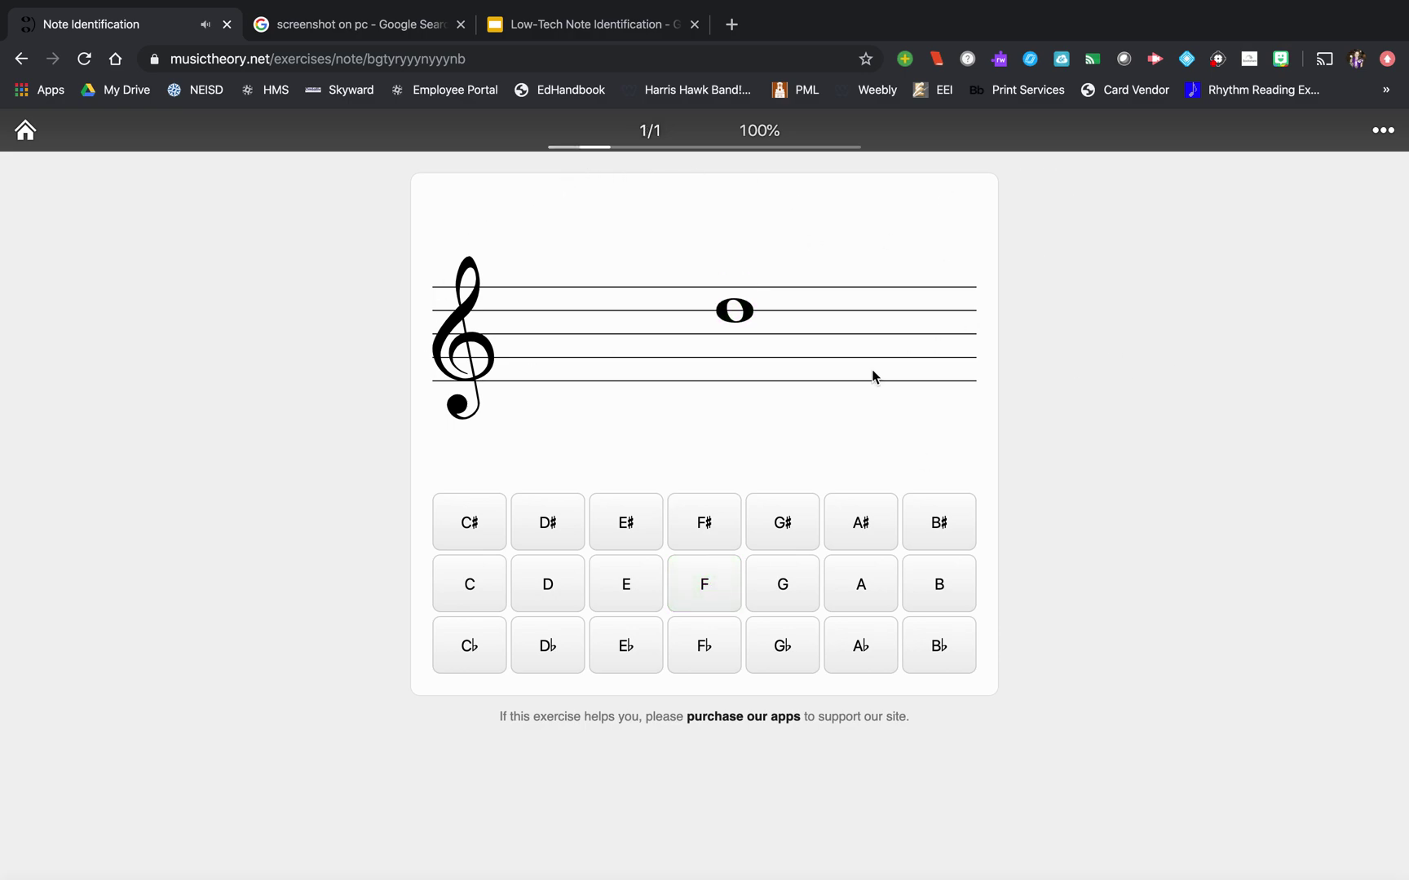
click(573, 18)
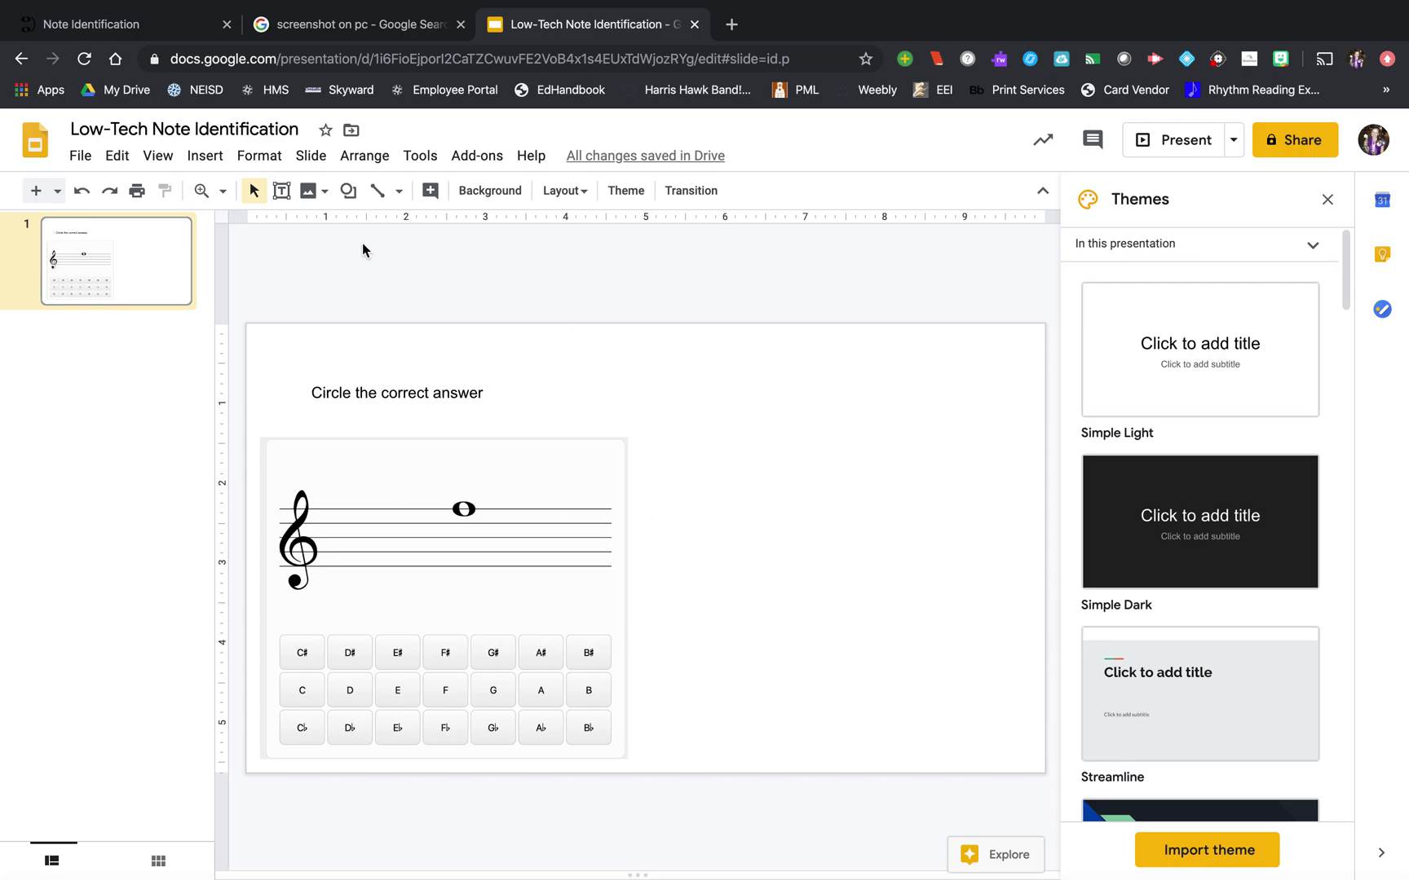
click(90, 18)
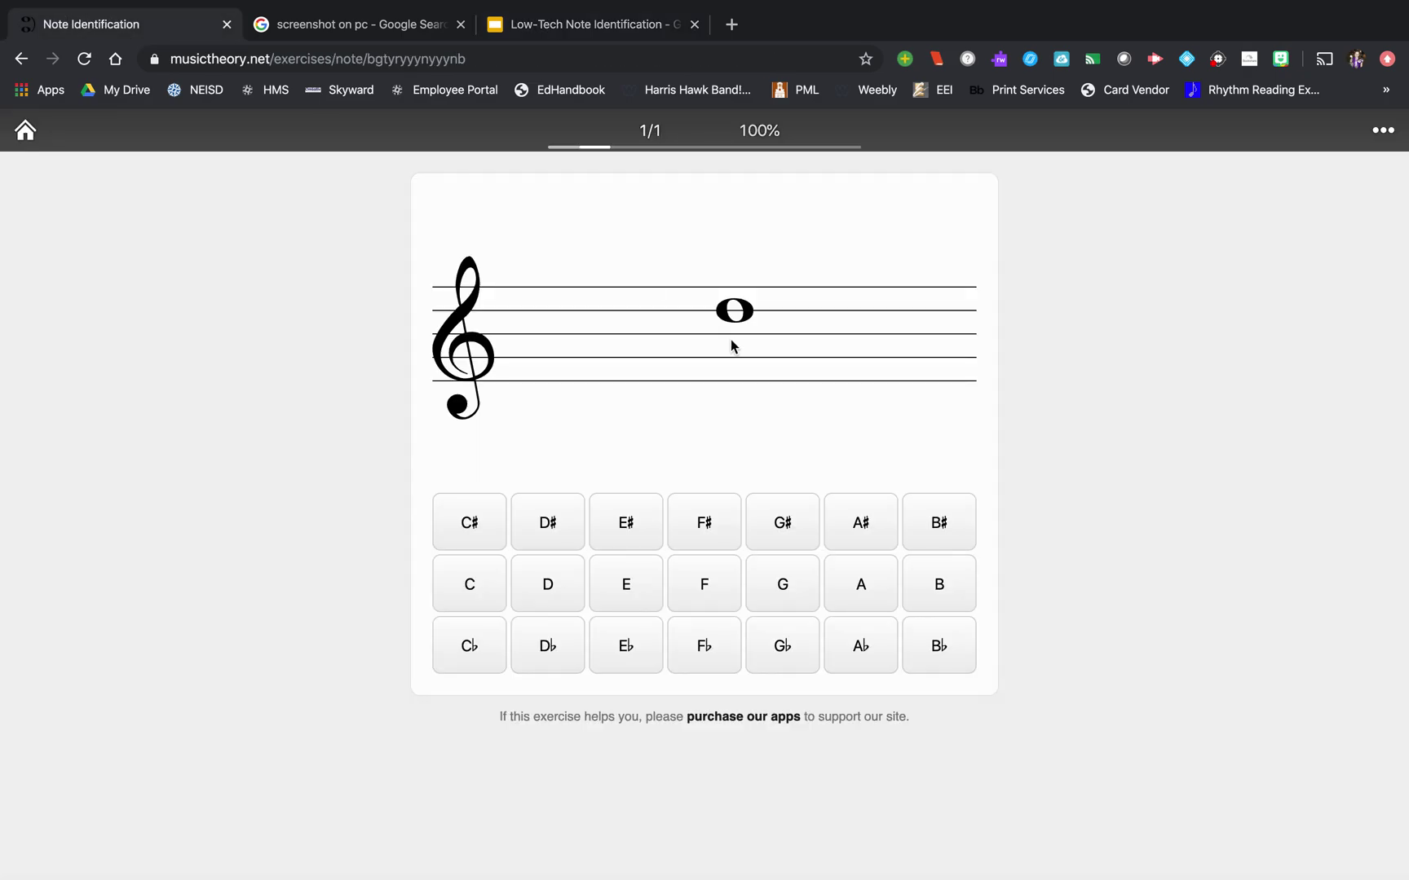
click(546, 609)
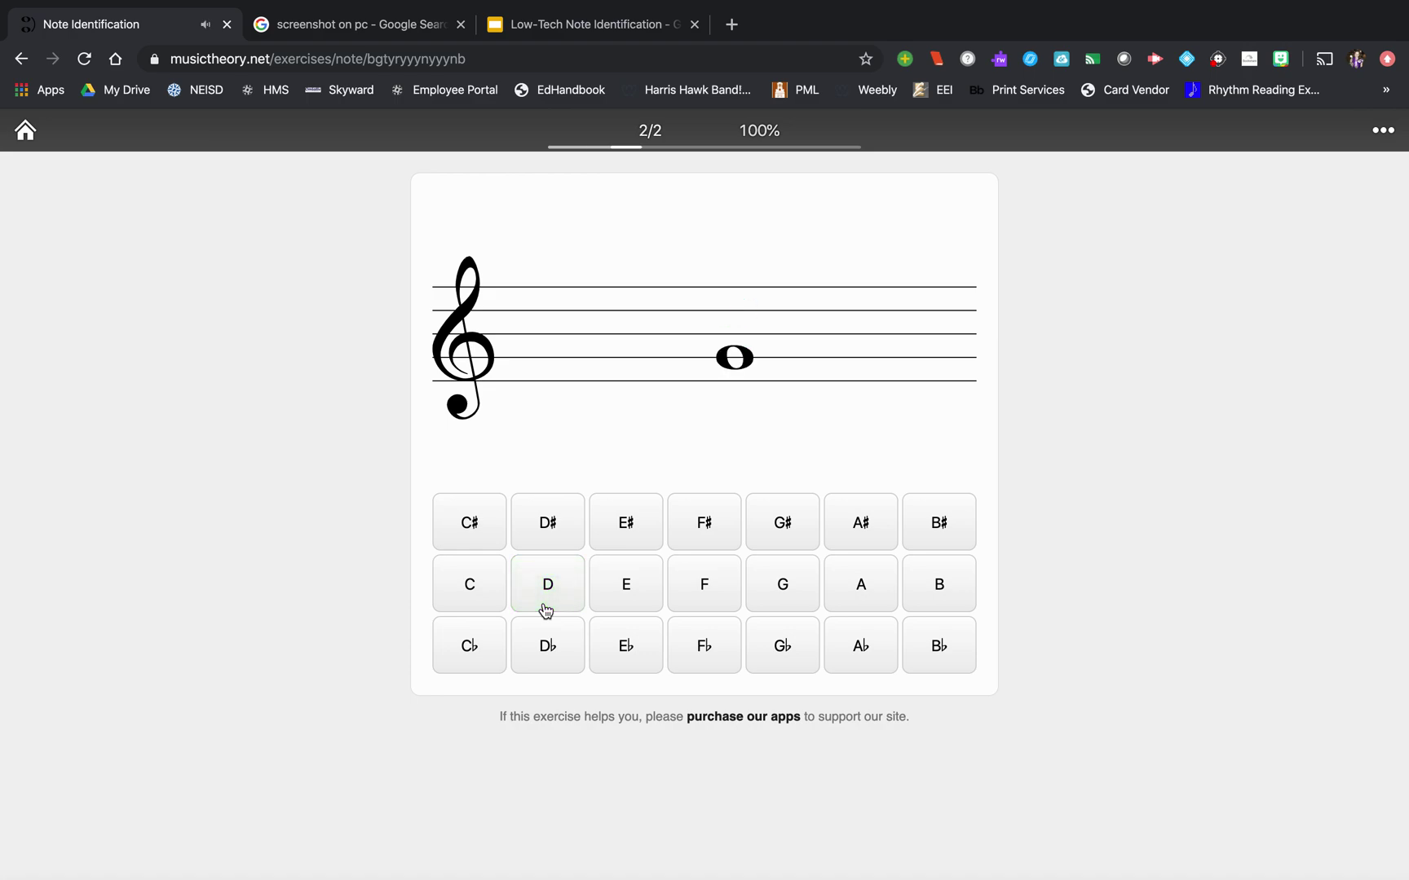
click(785, 580)
click(644, 582)
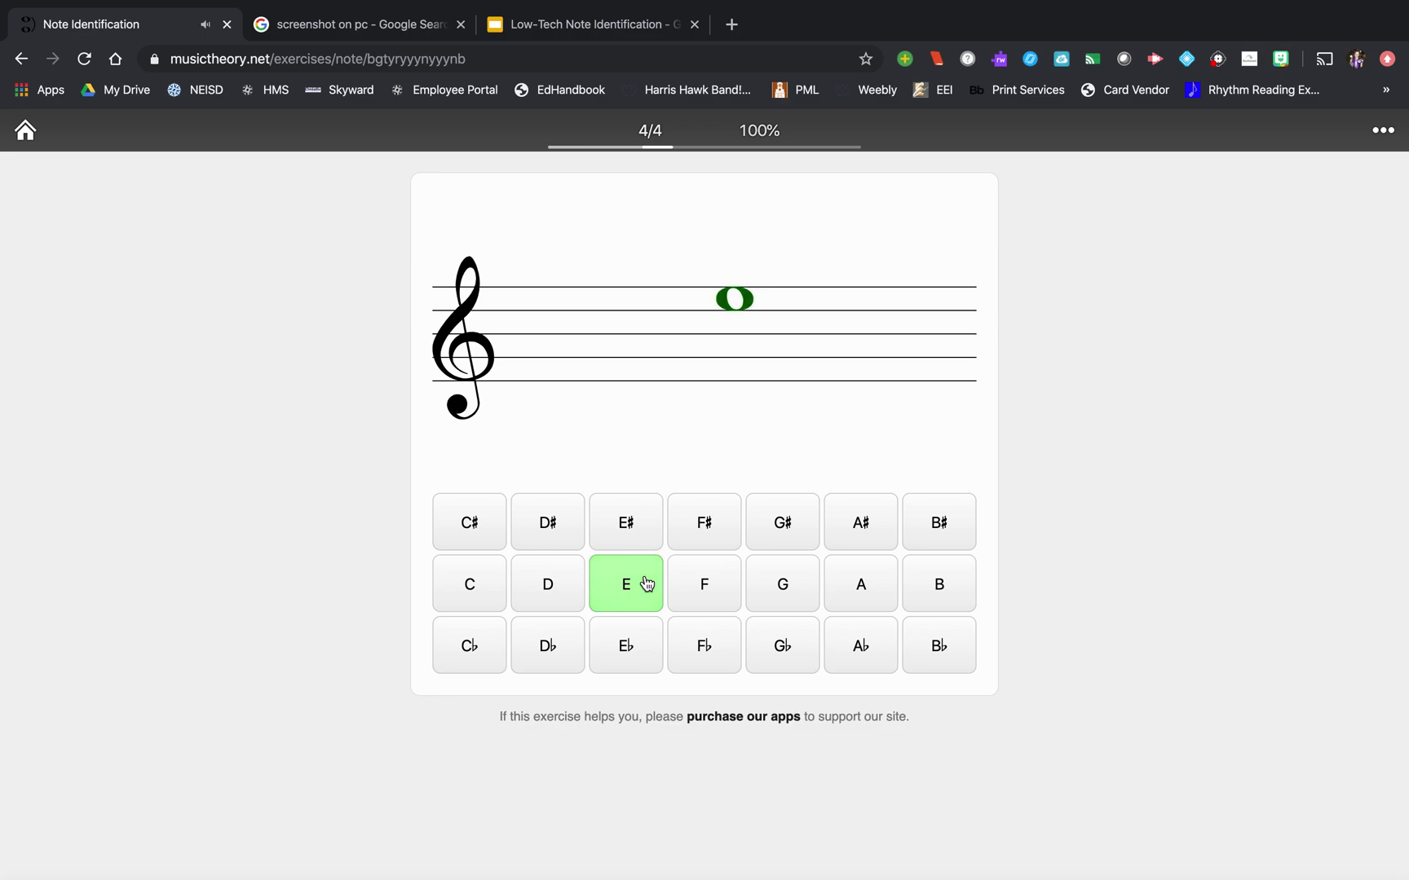
- Answer the remaining six notes F, E, E, G, D, E to finish with 10/10
click(721, 573)
click(619, 591)
click(634, 588)
click(771, 591)
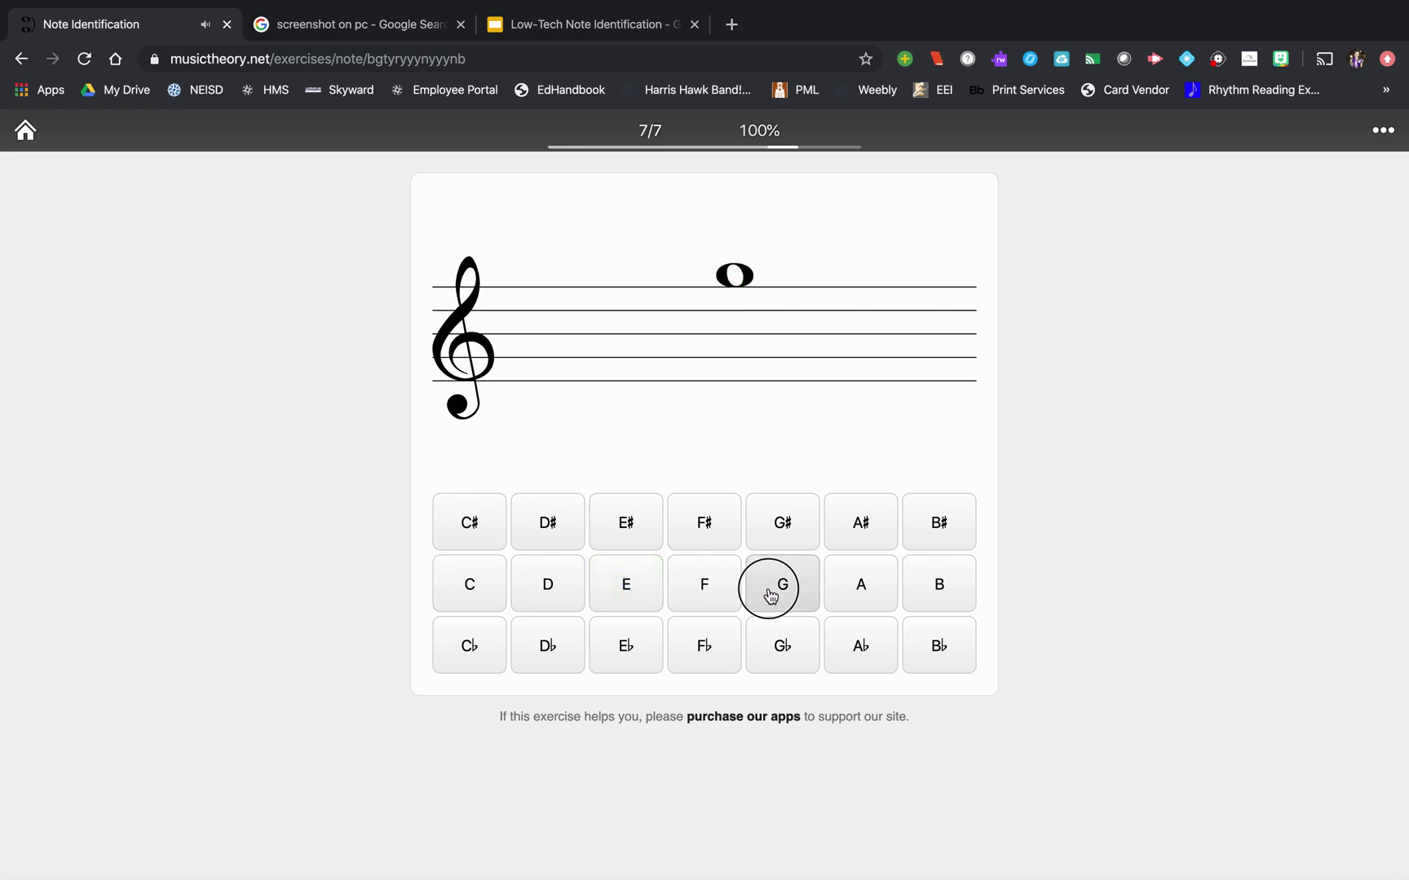
click(565, 584)
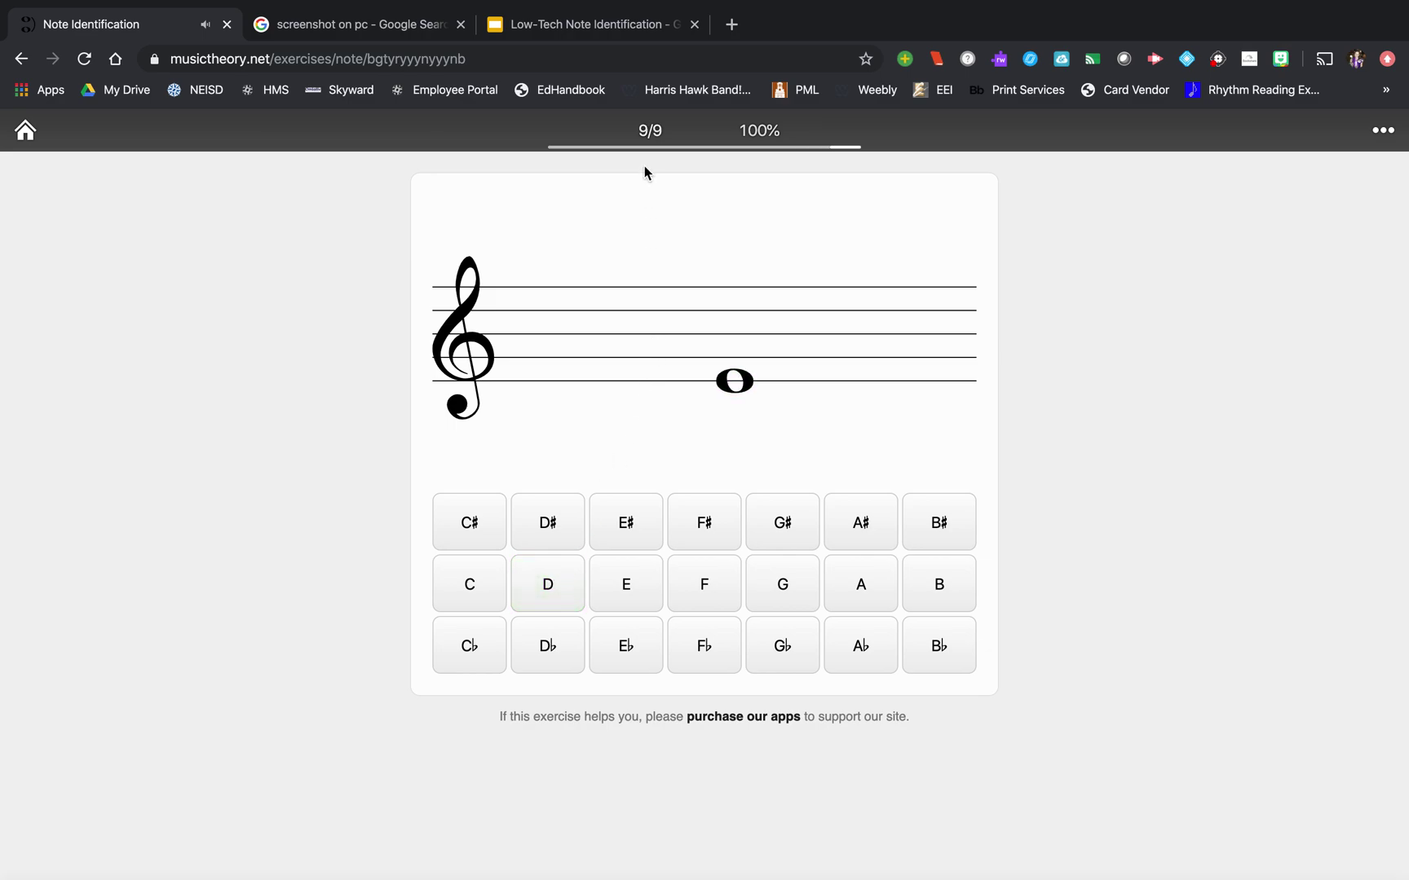
click(628, 593)
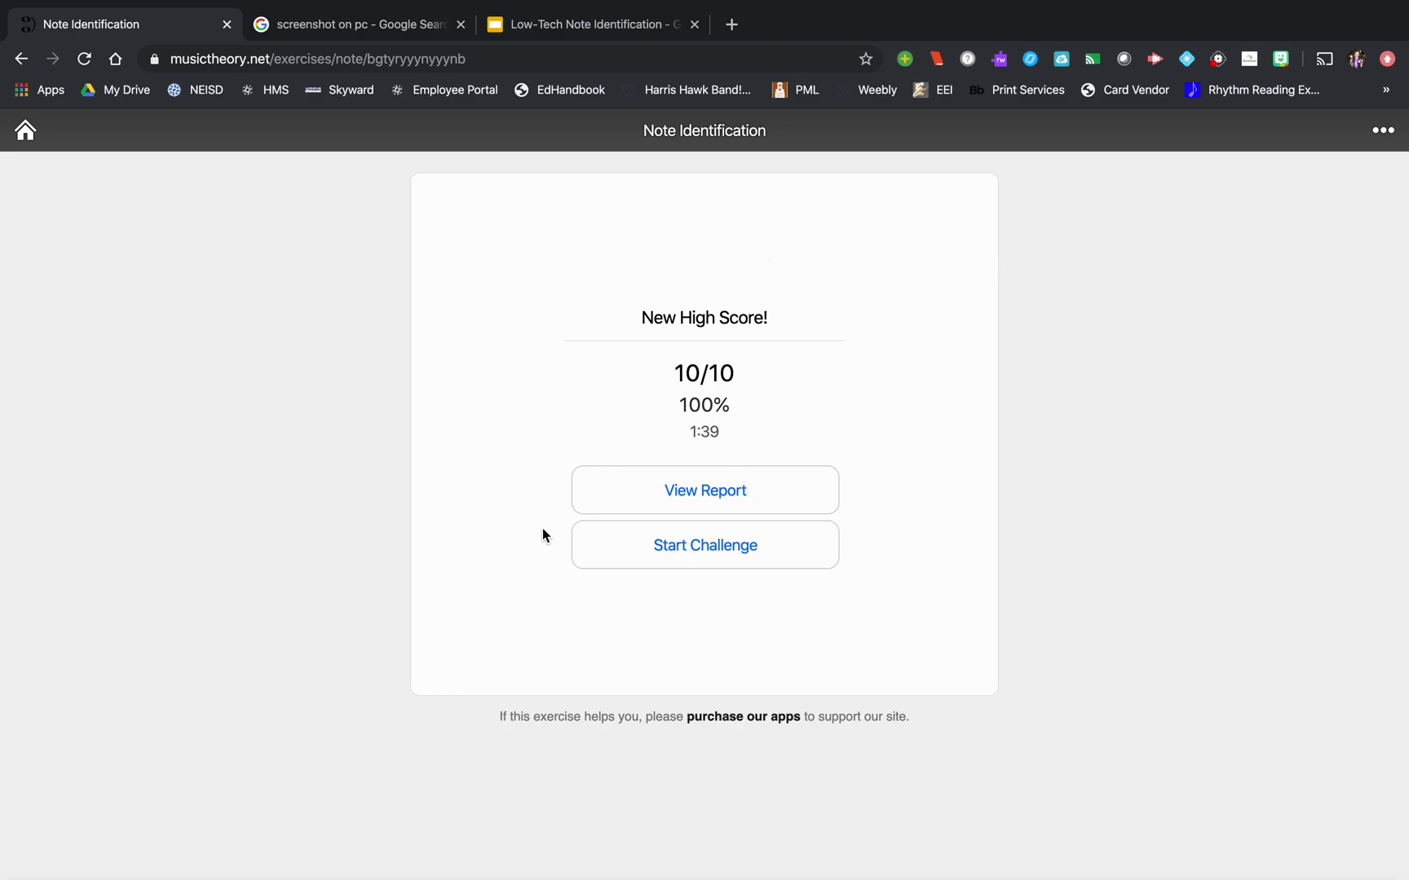
- Sign the progress report with the student's full name and select the resulting verification code
click(657, 507)
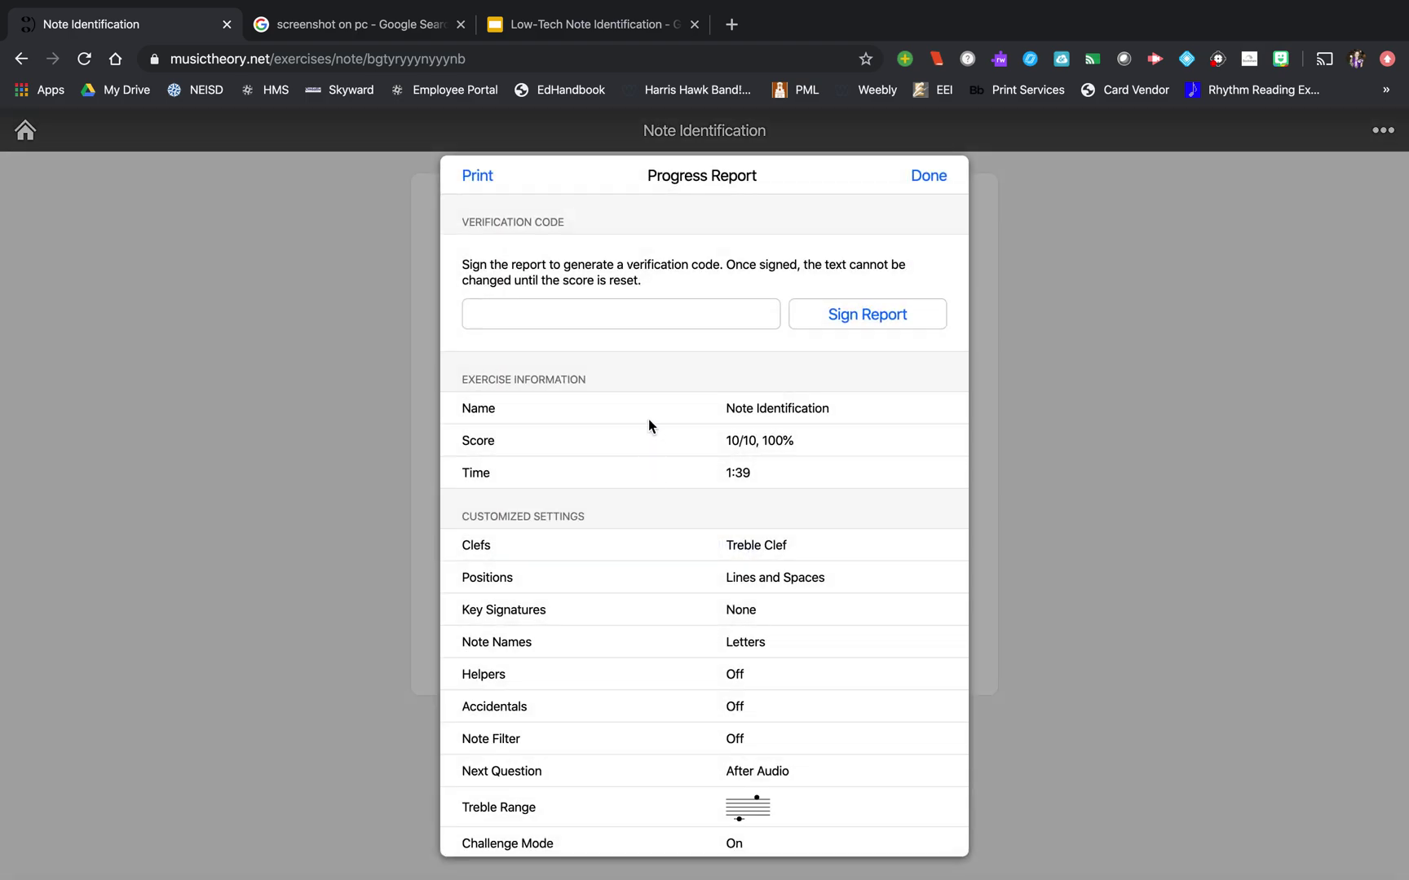
click(632, 318)
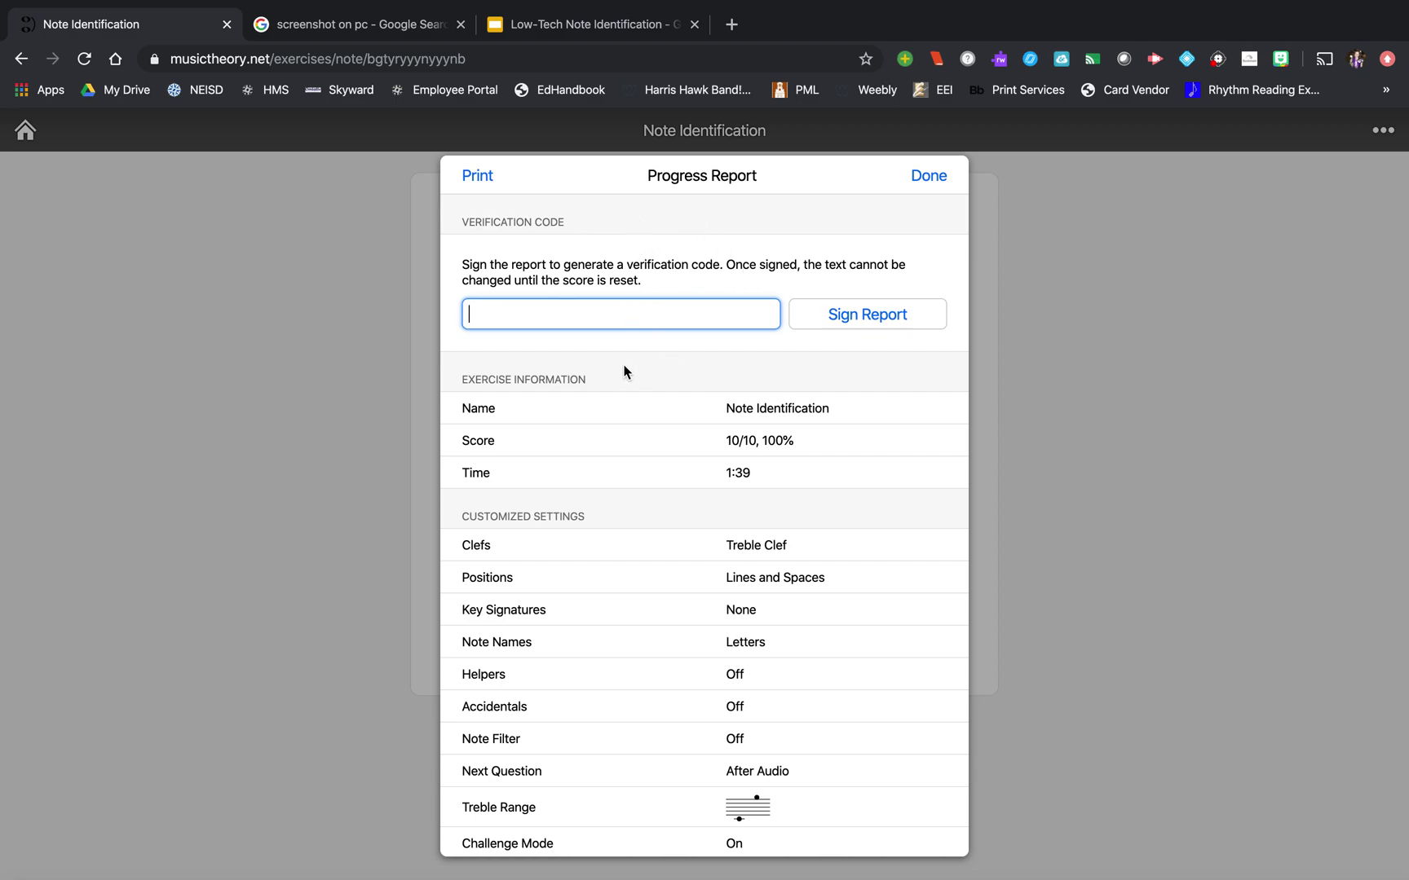
click(894, 326)
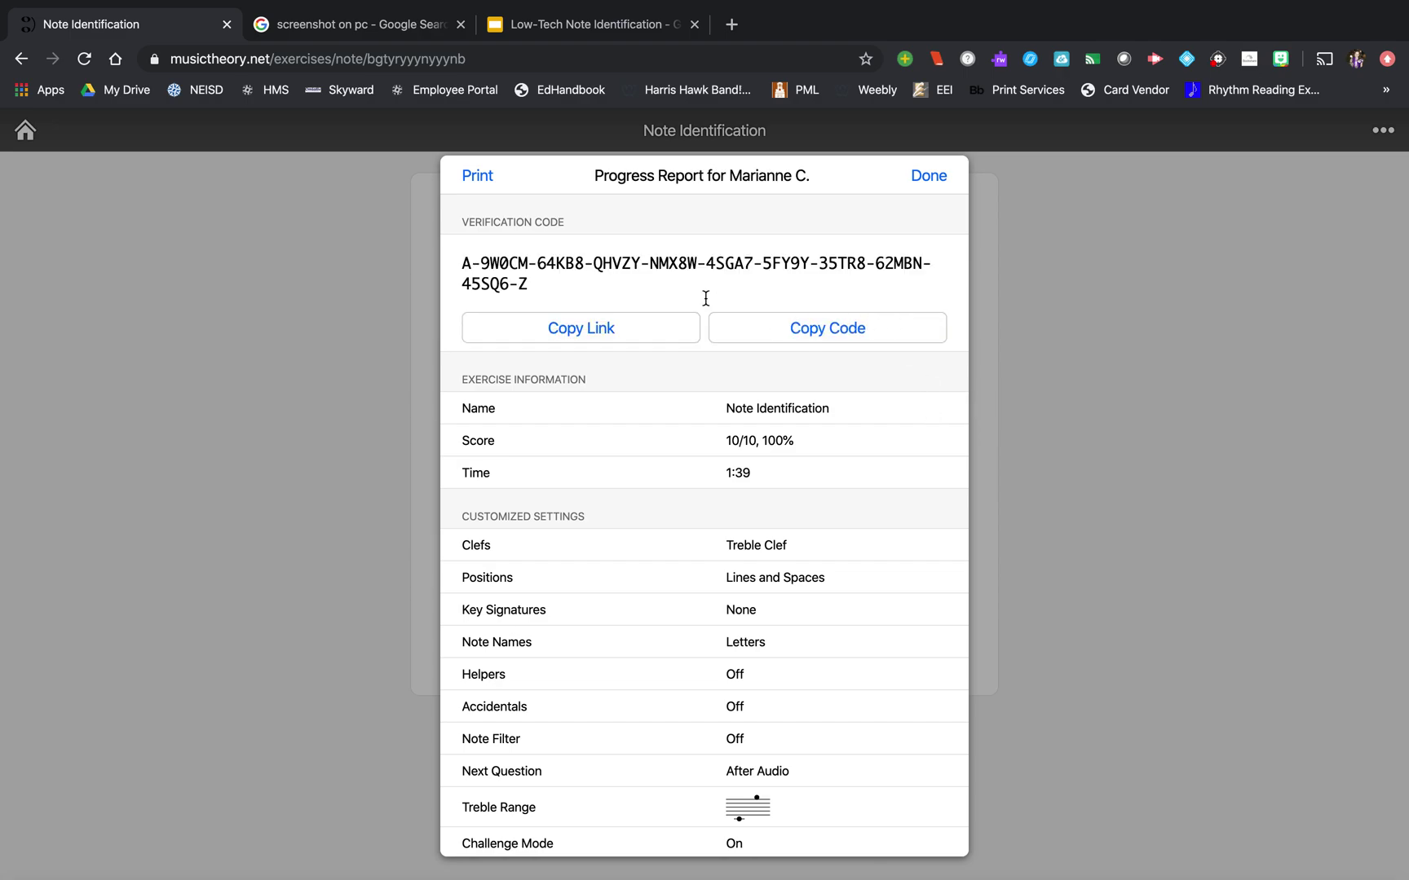
mouse_move(534, 287)
mouse_down()
mouse_move(488, 261)
mouse_move(546, 285)
mouse_up()
- Close and reopen the signed progress report, then go back to the Exercises list
click(929, 177)
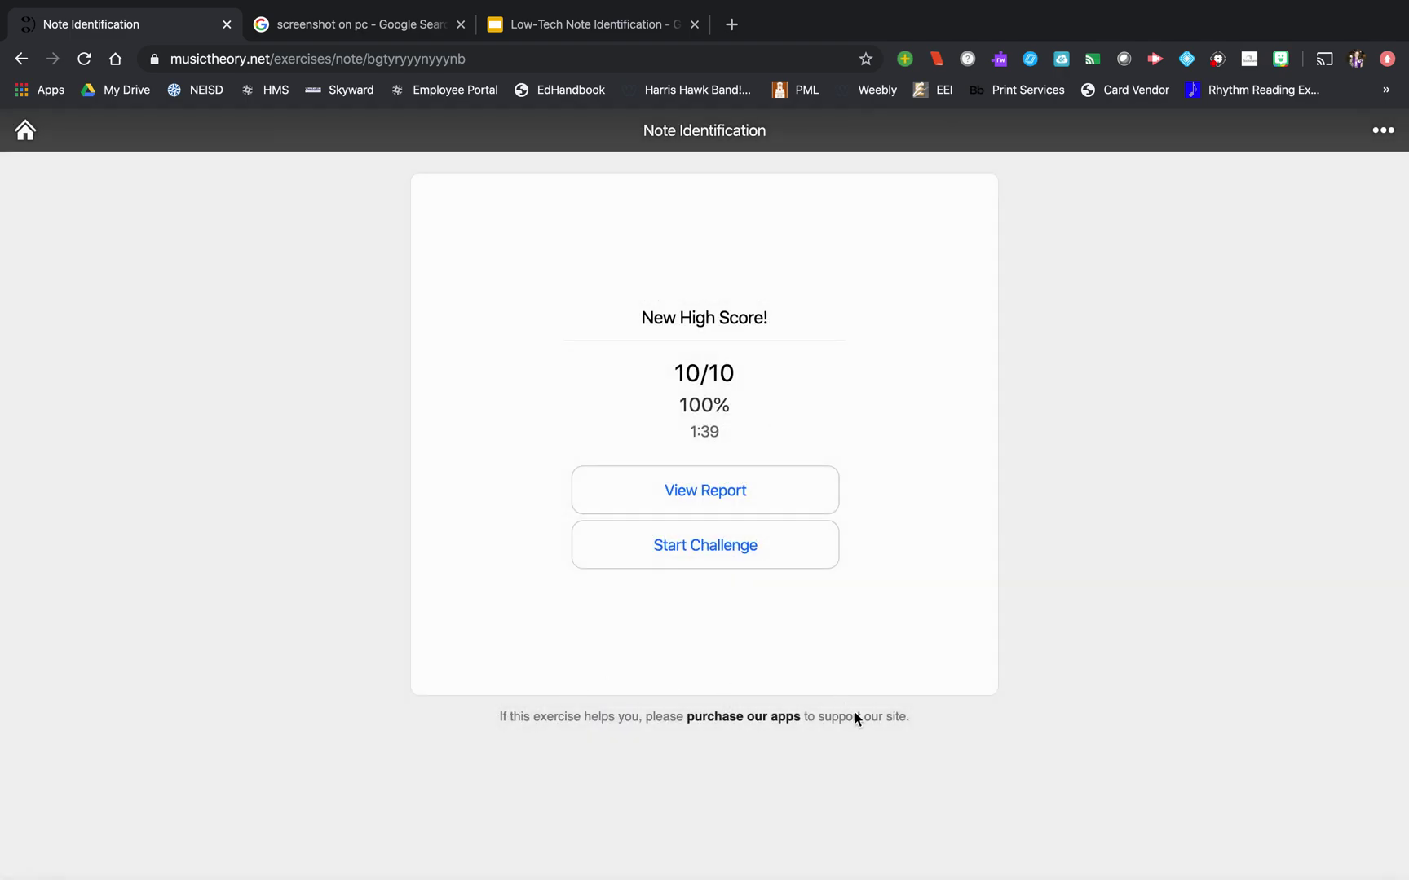
click(729, 490)
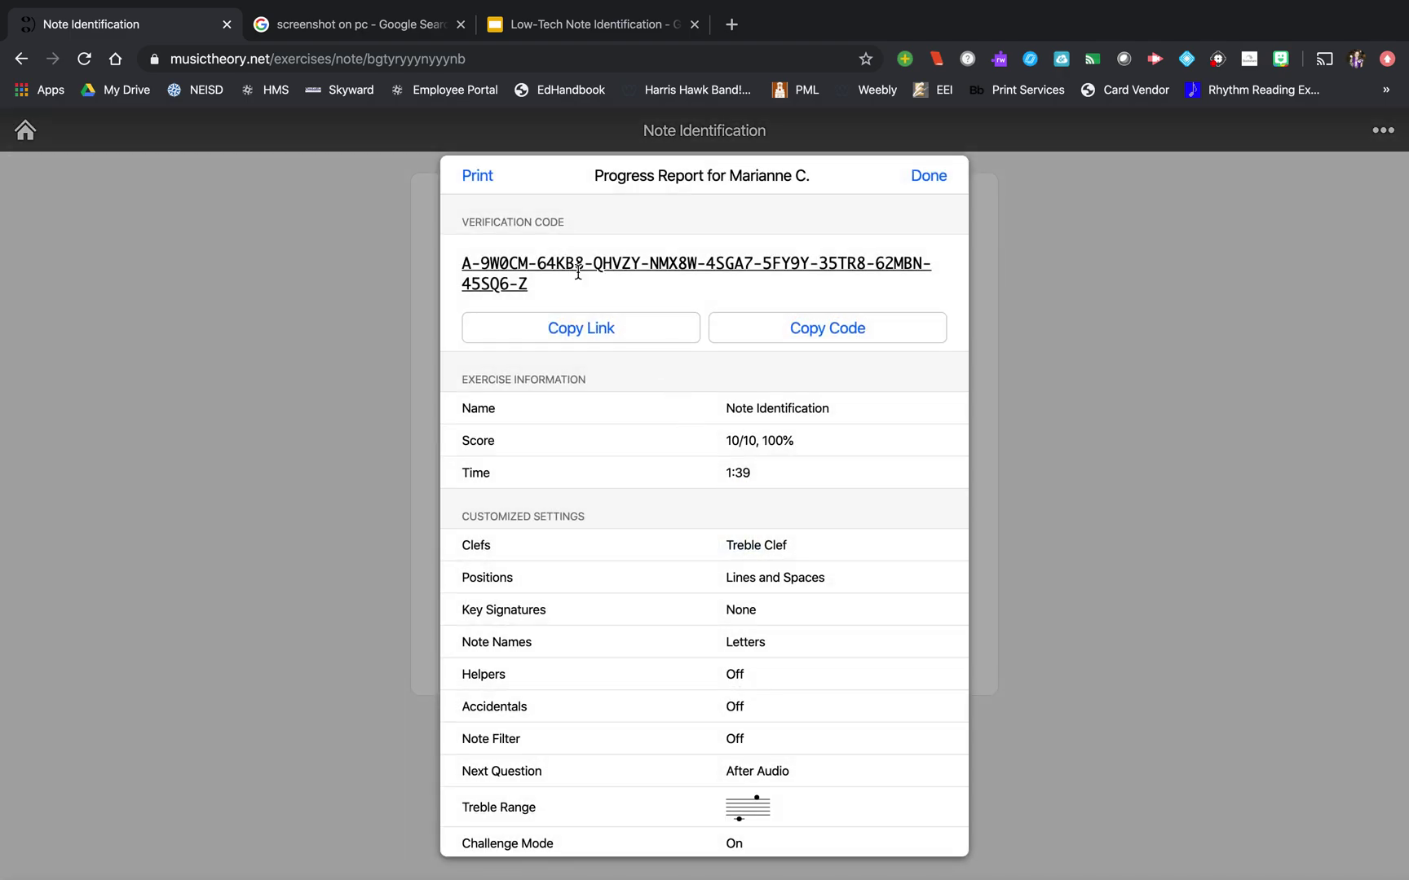
click(928, 186)
scroll(296, 424, down, 1)
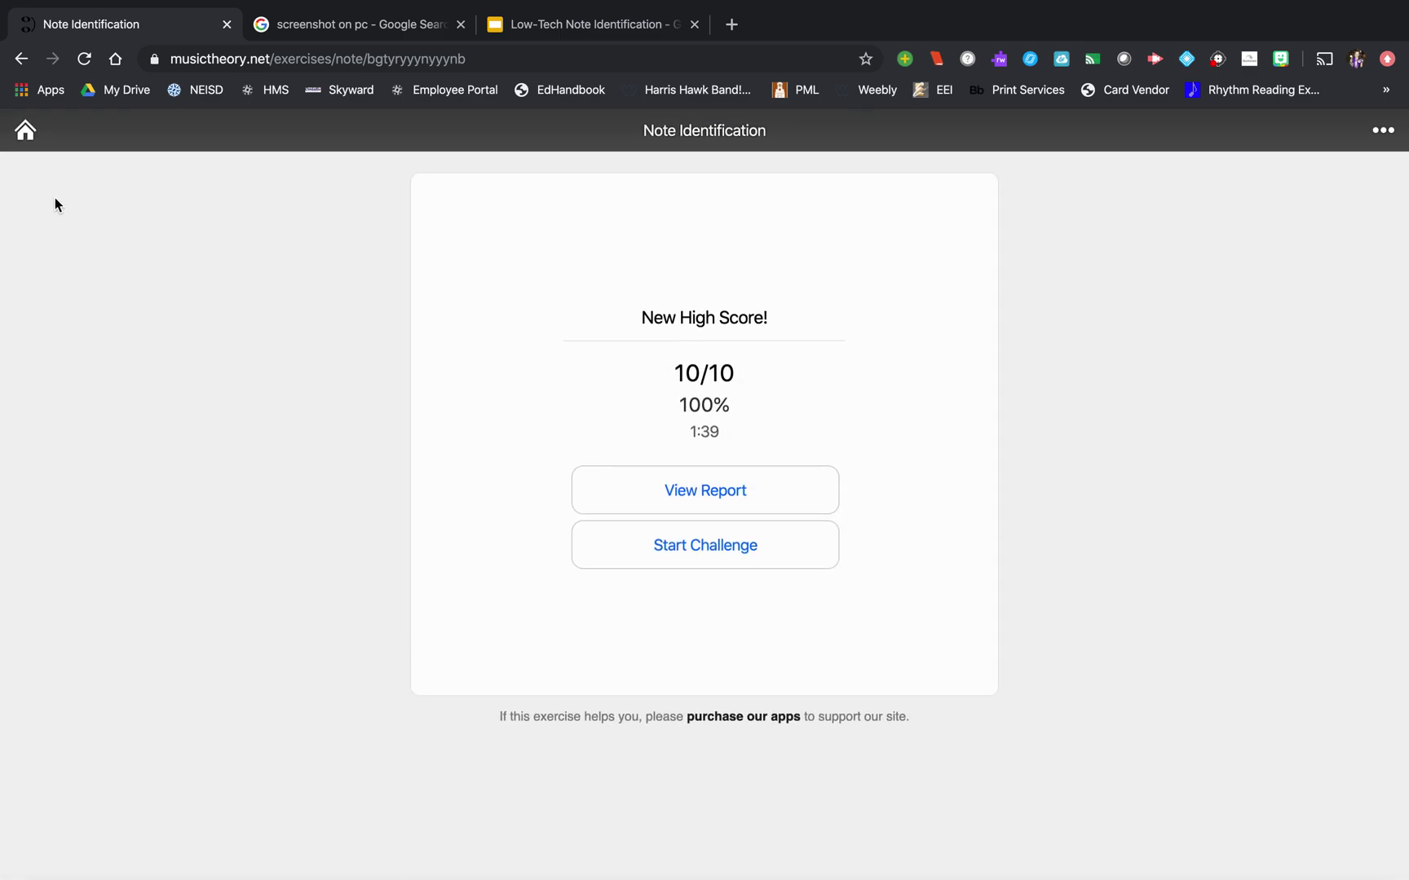
click(26, 130)
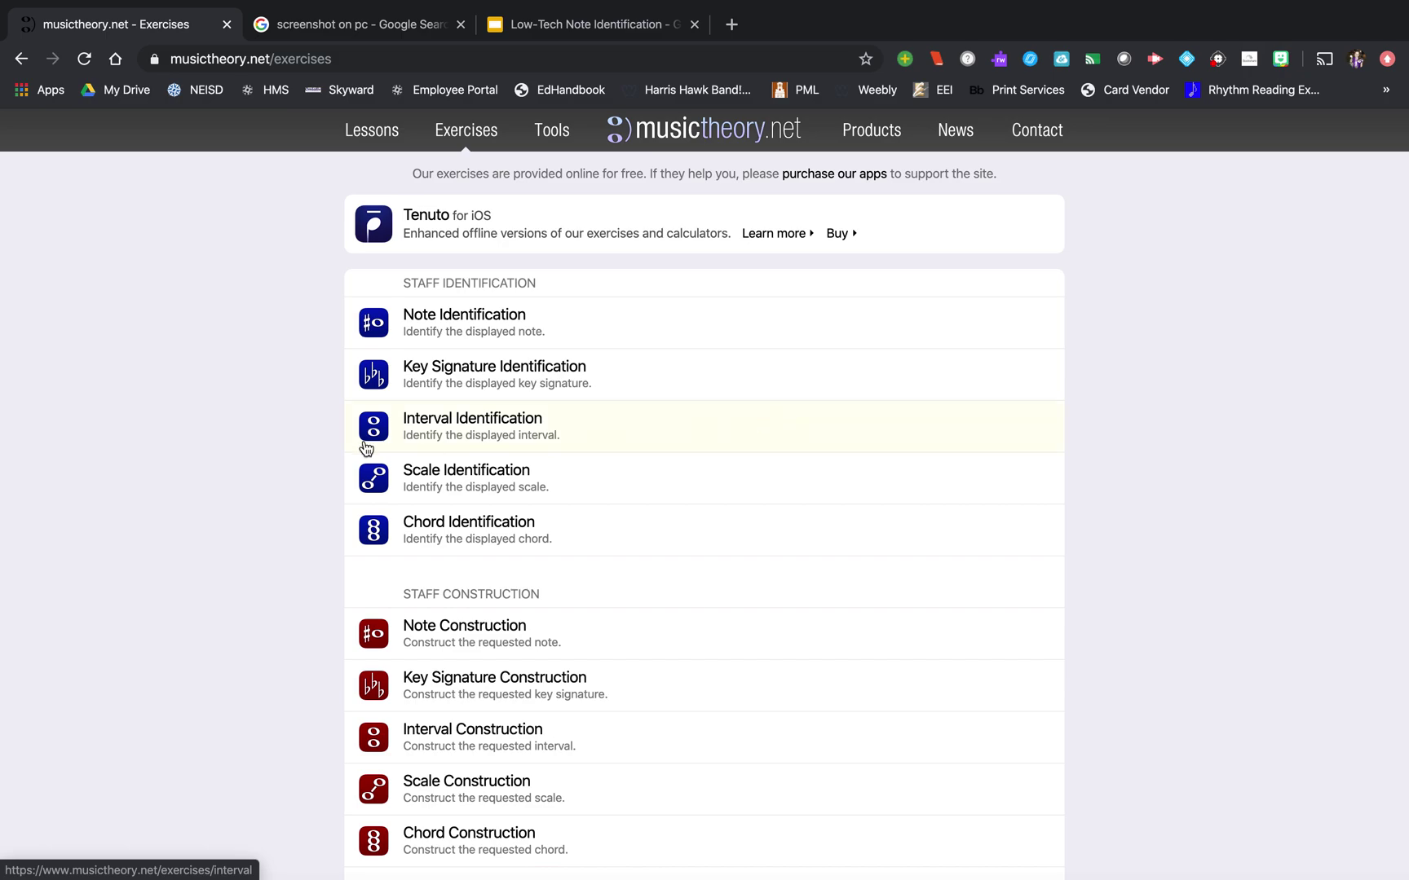
scroll(247, 429, down, 10)
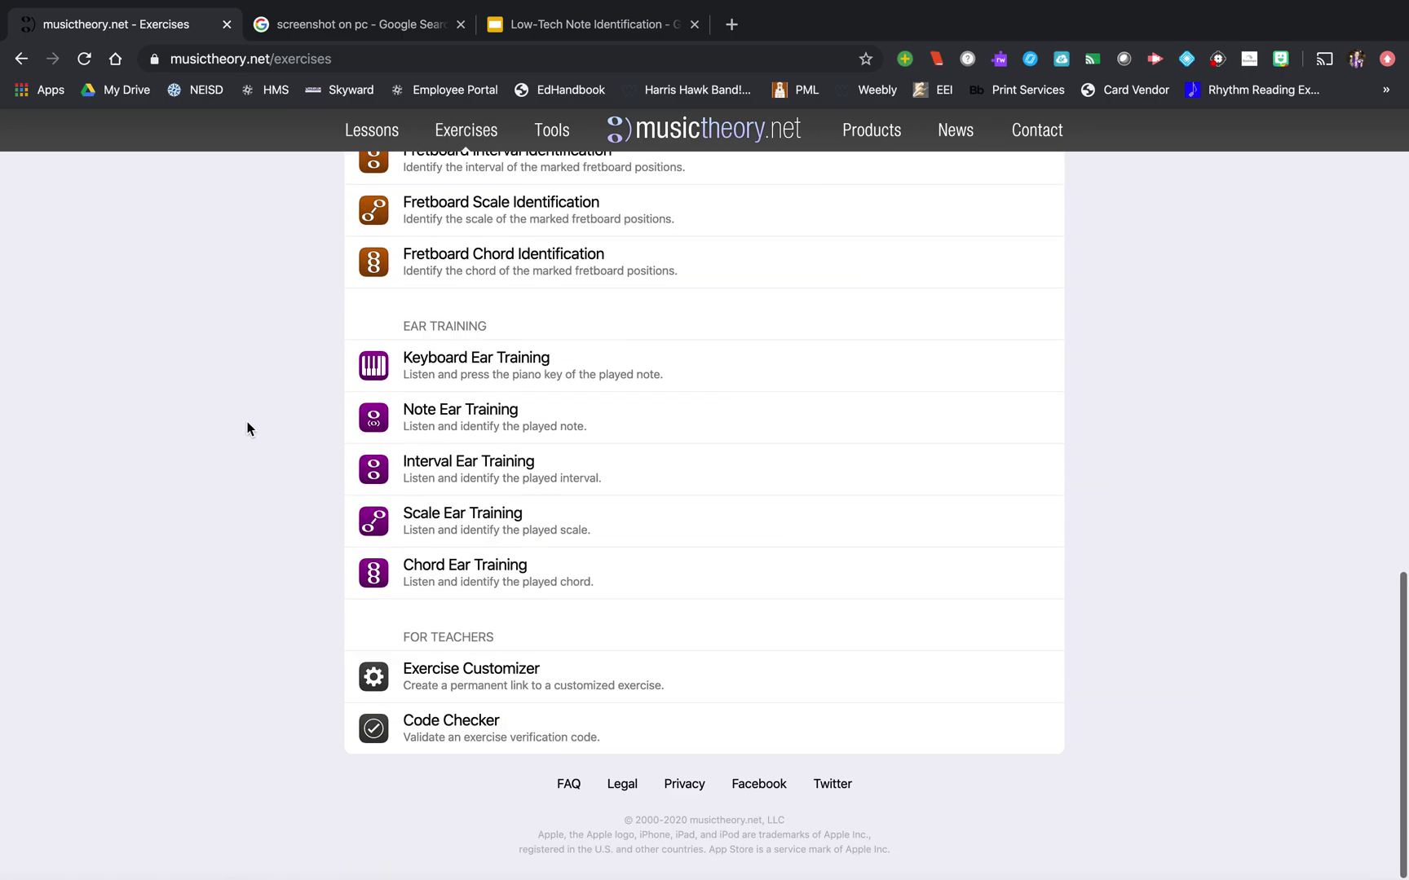
scroll(247, 429, up, 1)
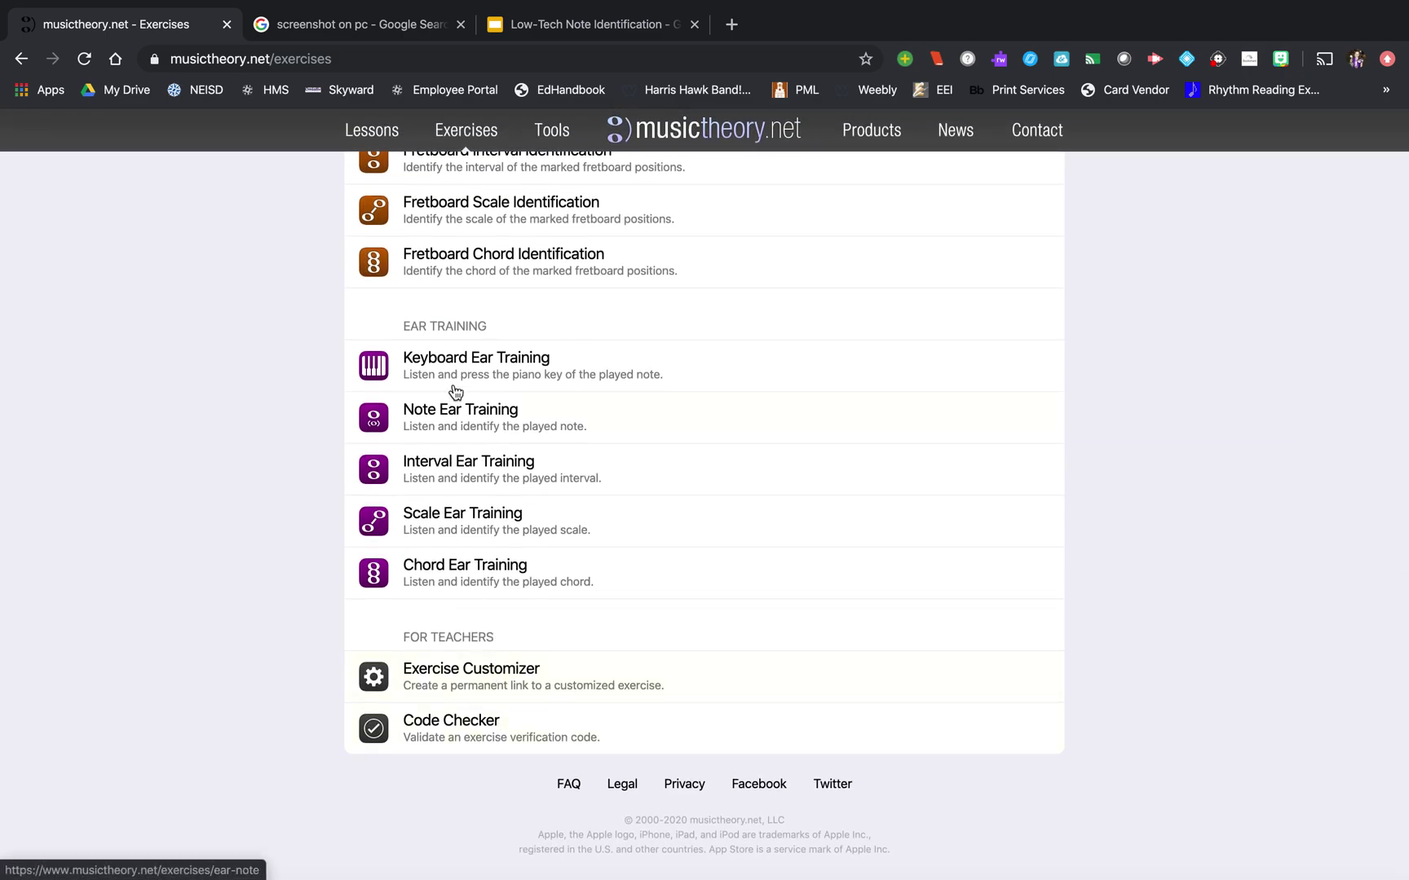
- Verify the pasted code in Code Checker shows the 10/10 report, clear it, and return to the slides
click(466, 721)
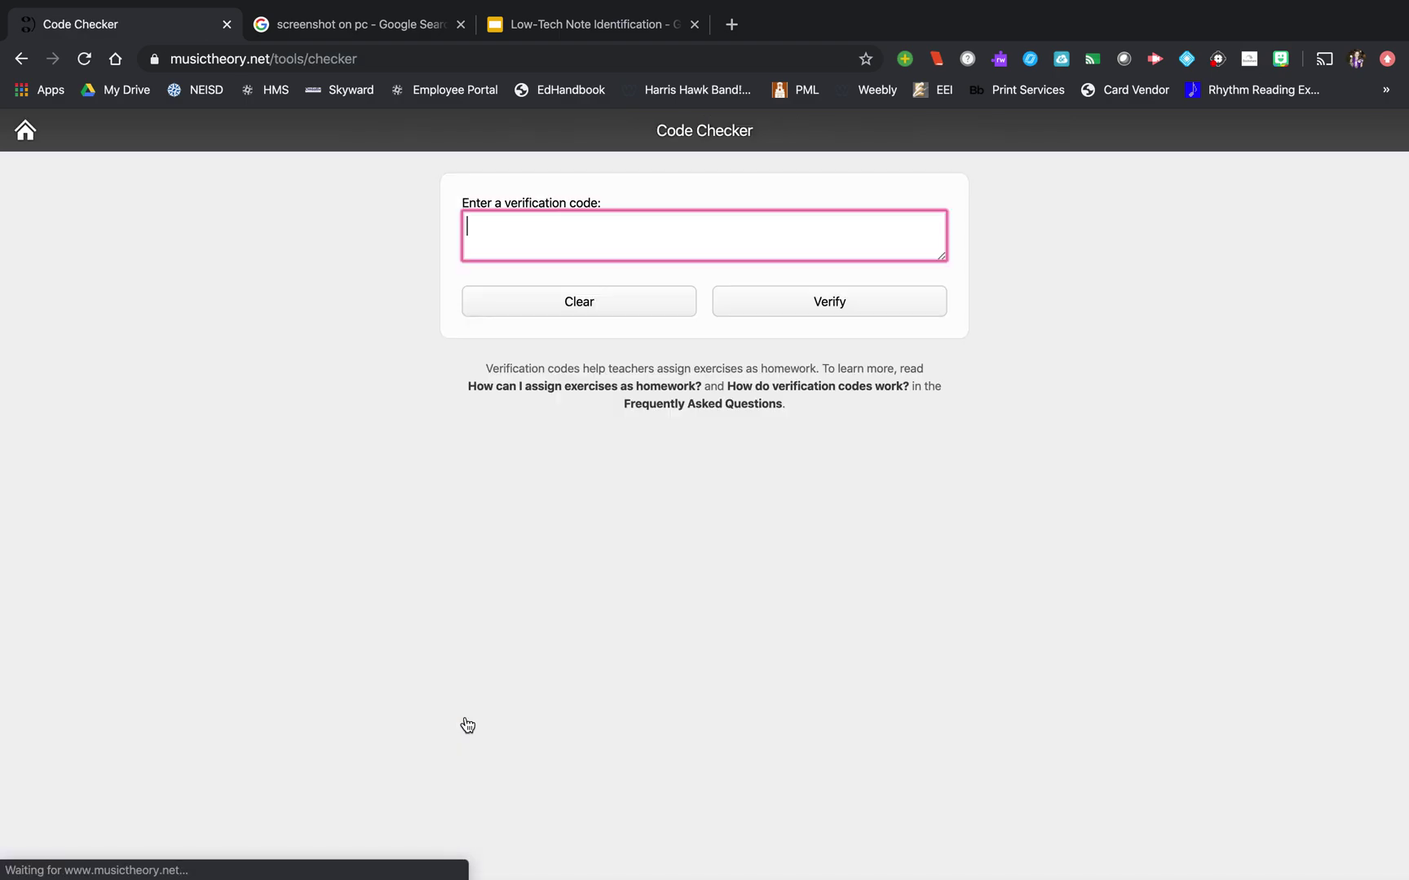
key(super+v)
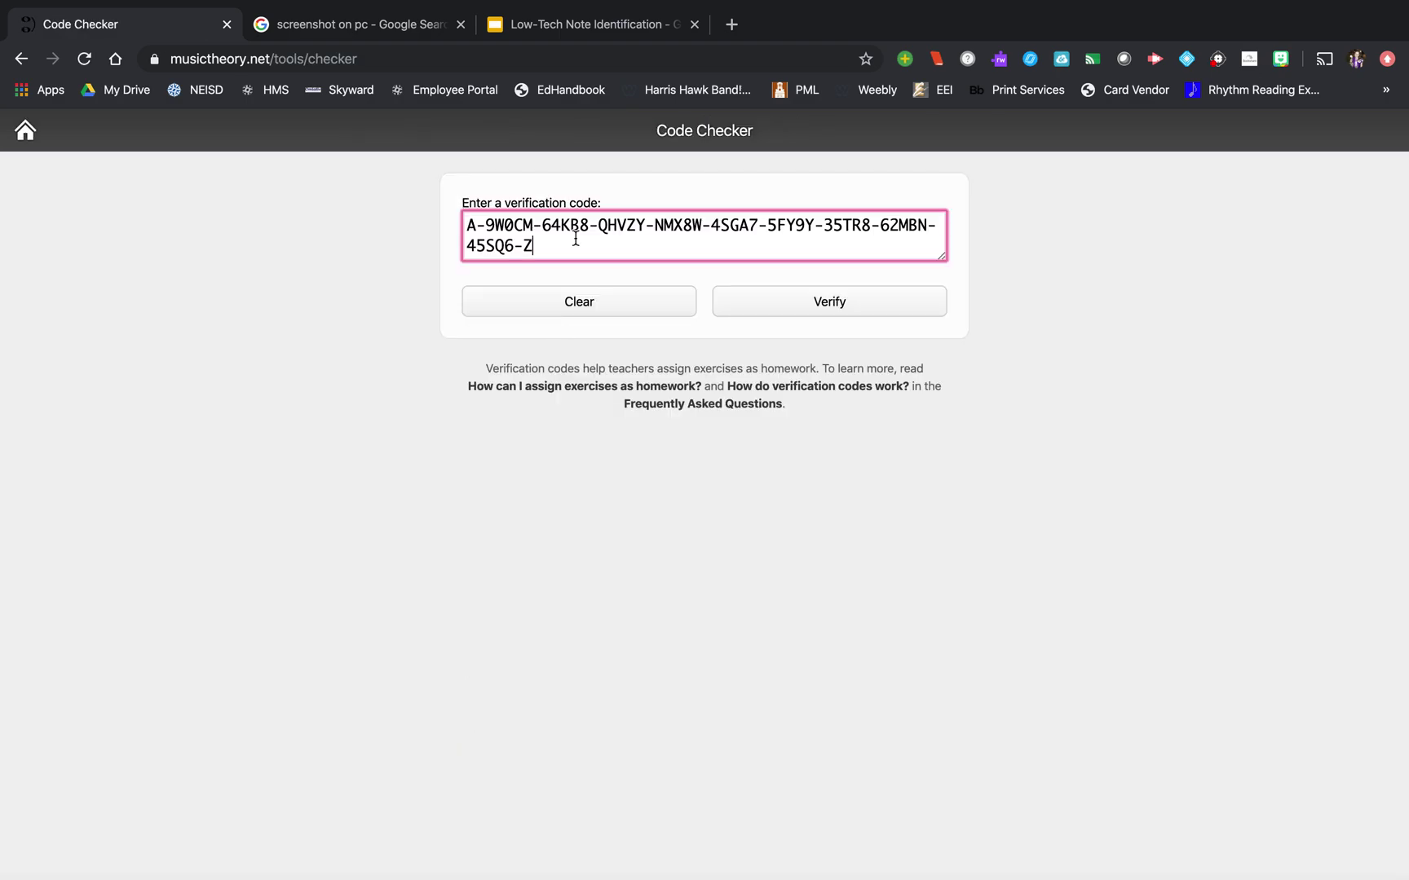
click(764, 303)
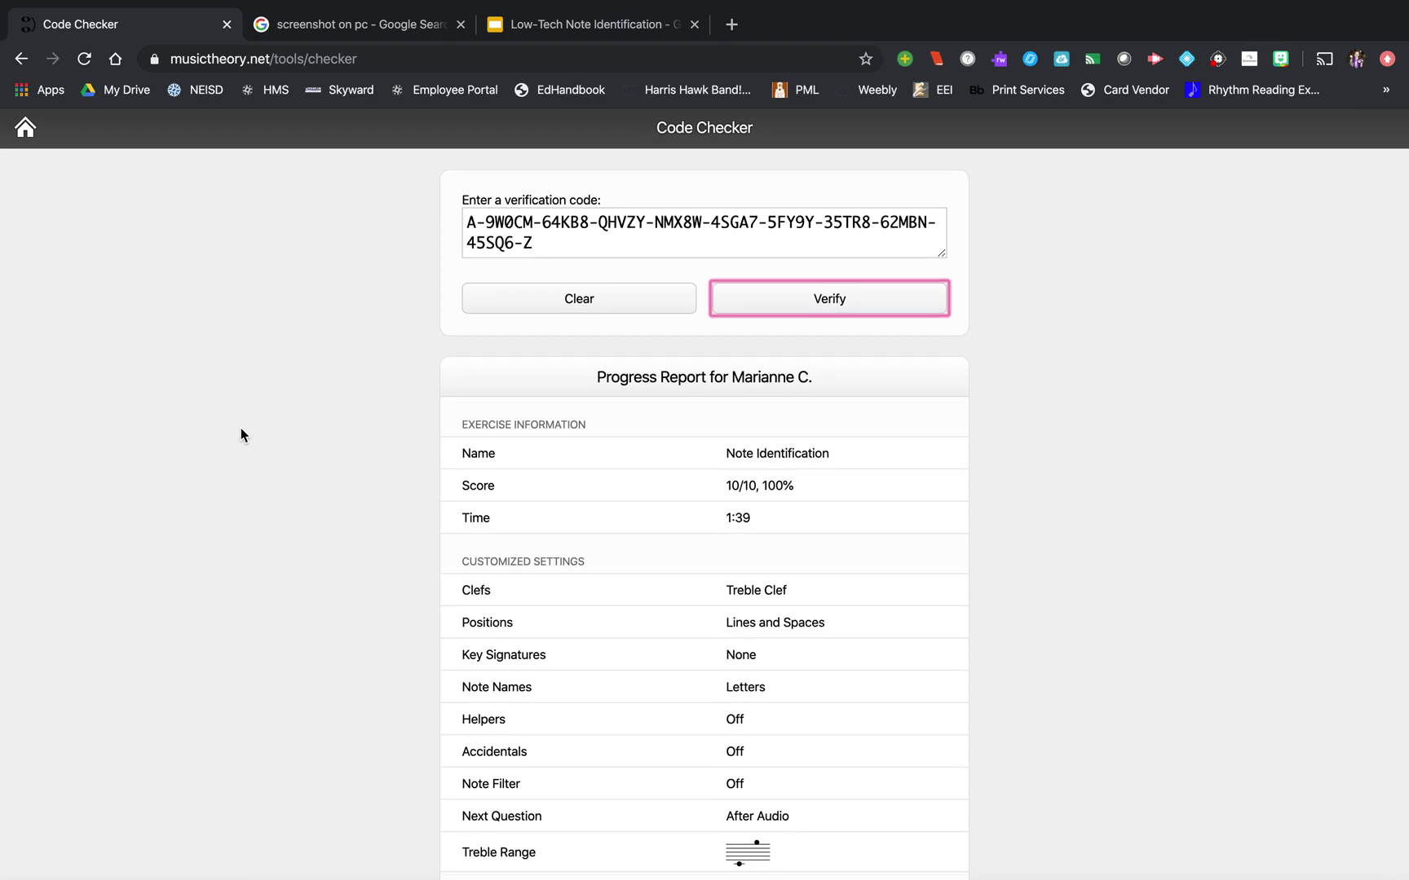
scroll(241, 428, down, 3)
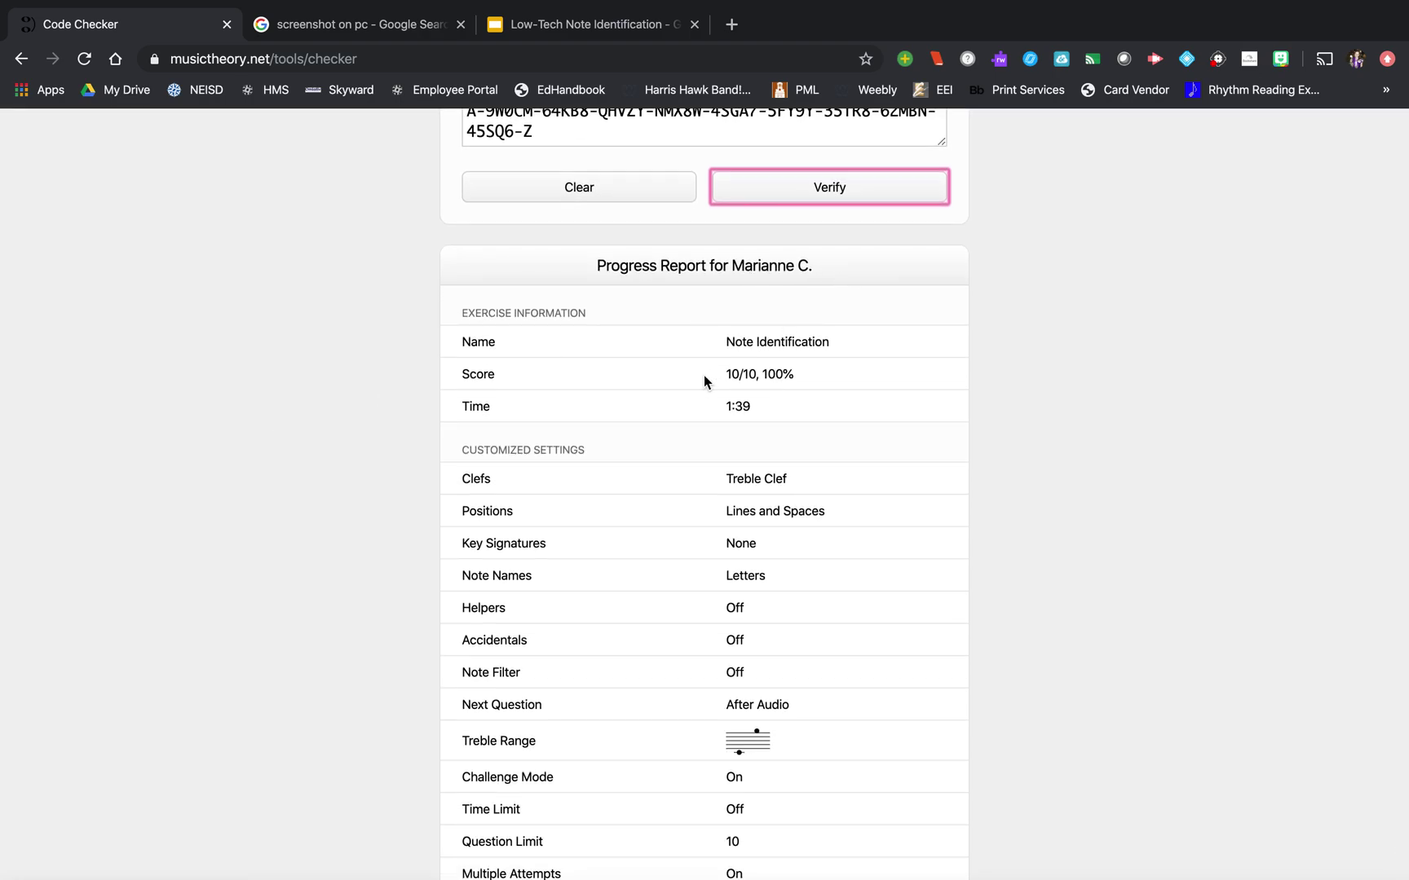
scroll(704, 375, down, 1)
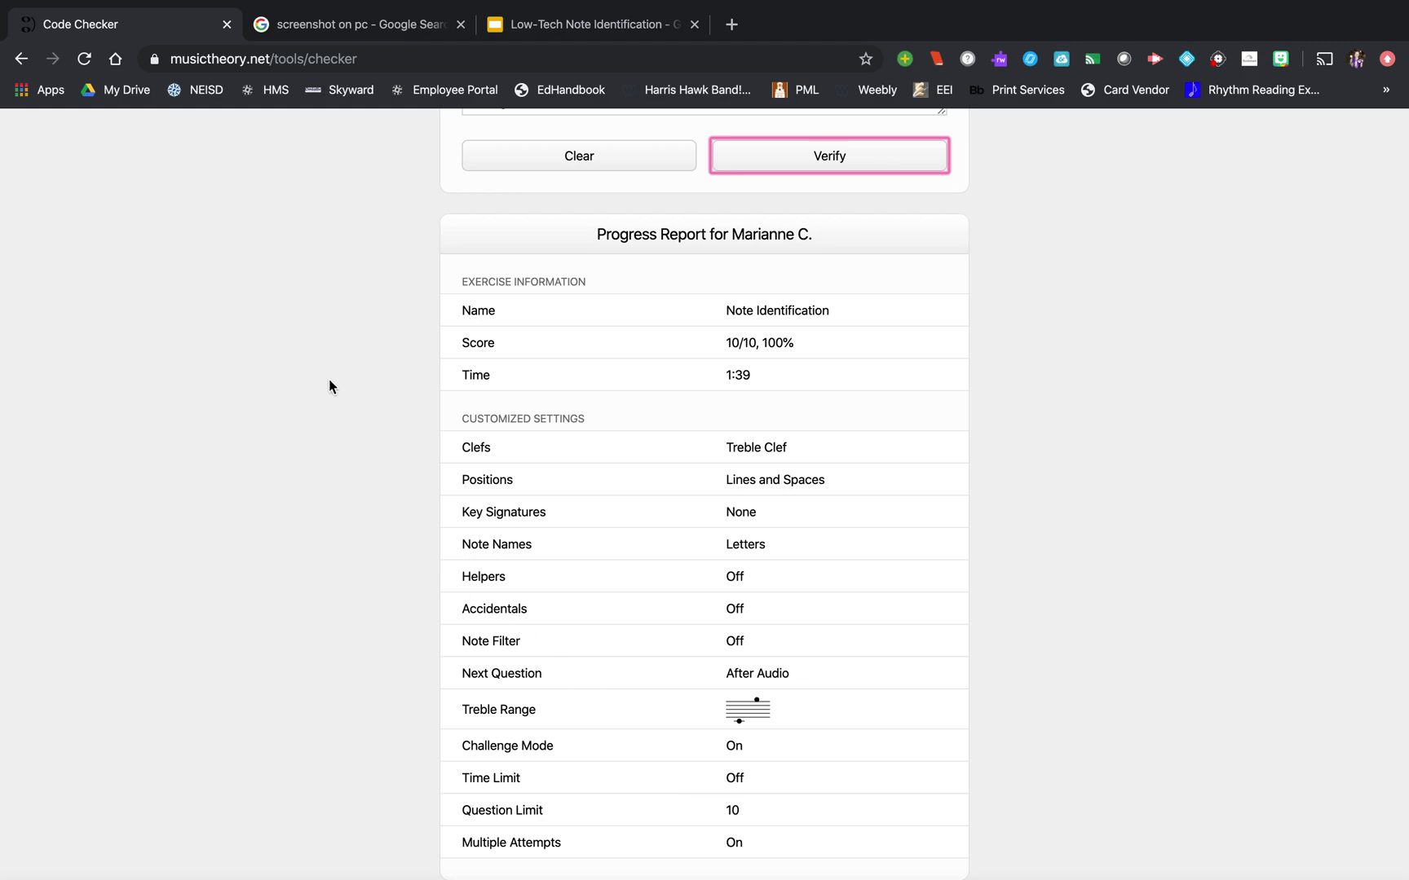
scroll(334, 380, up, 4)
click(550, 307)
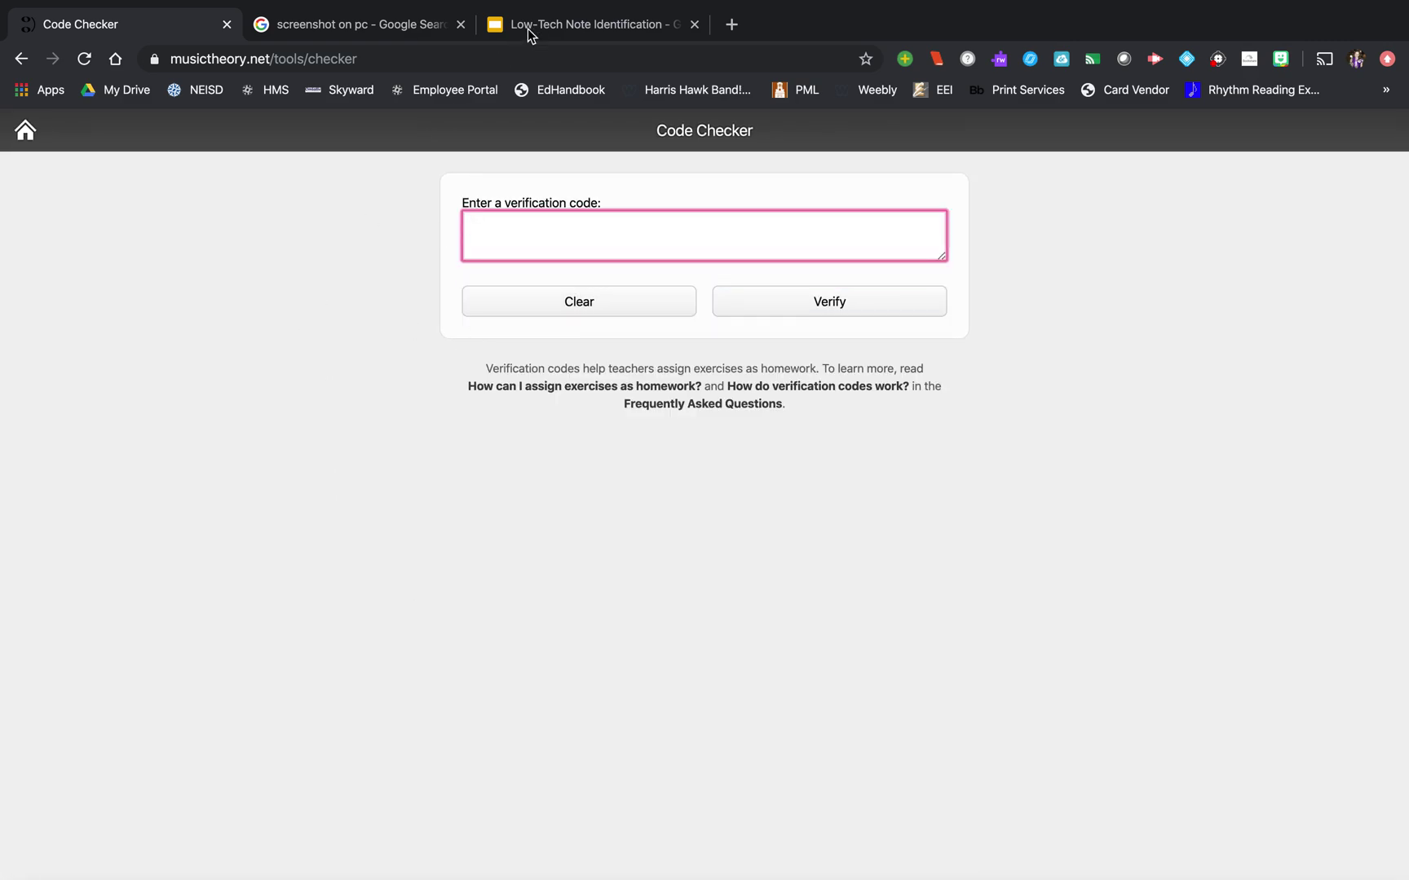
click(532, 26)
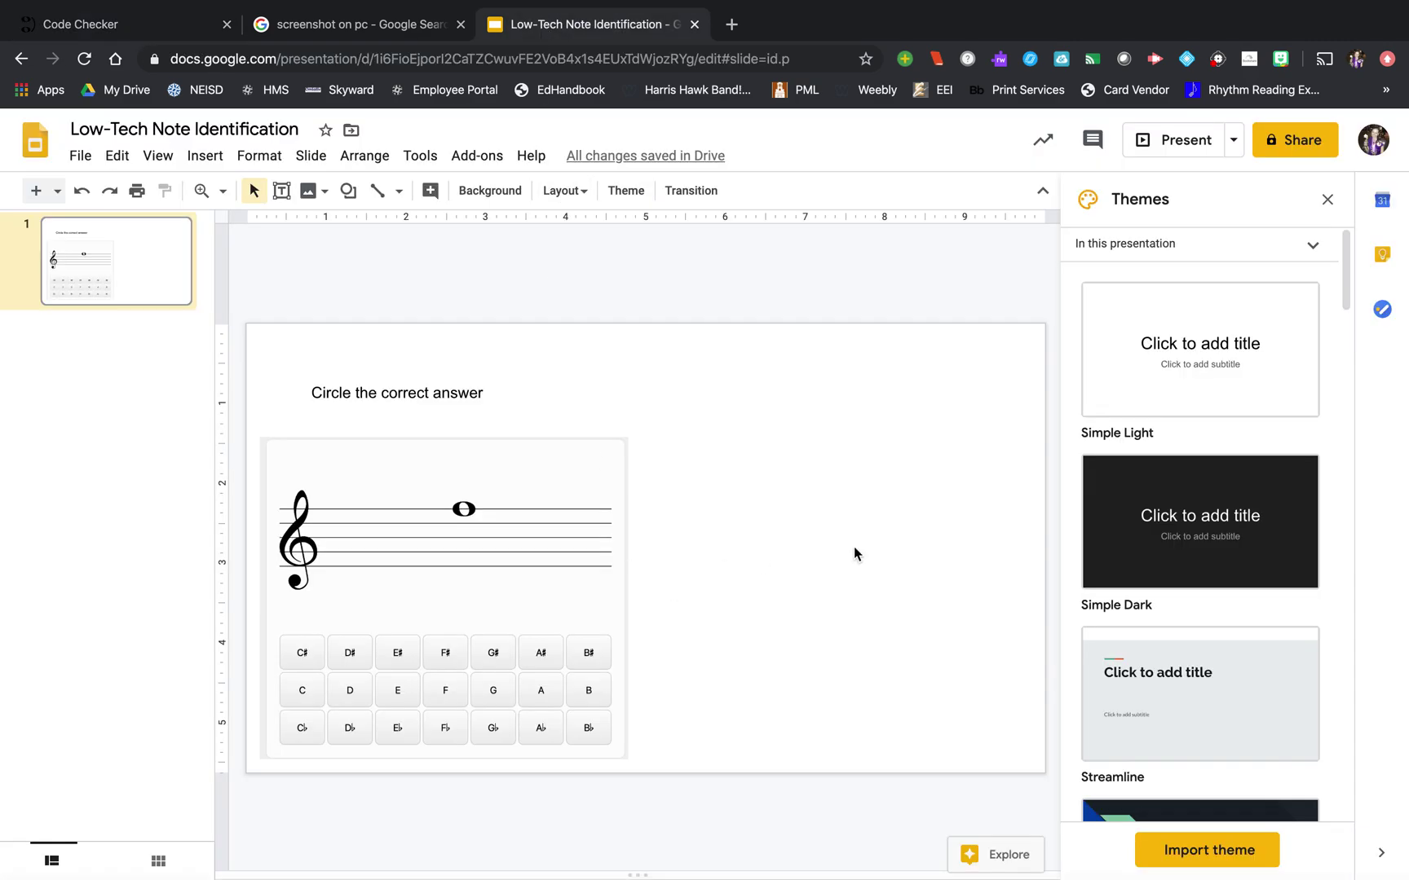